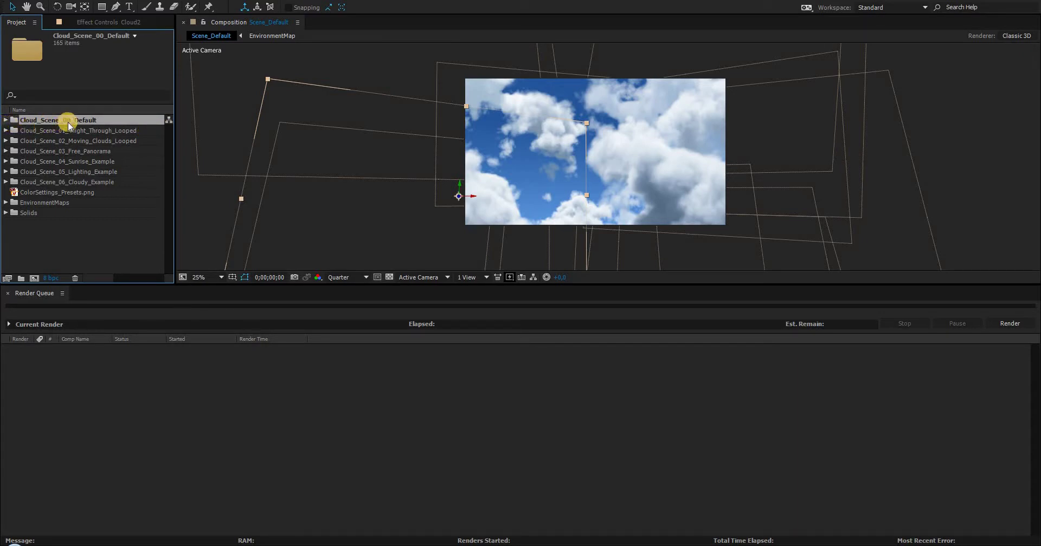
Step: Open the Scene_Default composition from the Cloud_Scene_00_Default folder
left_click(5, 120)
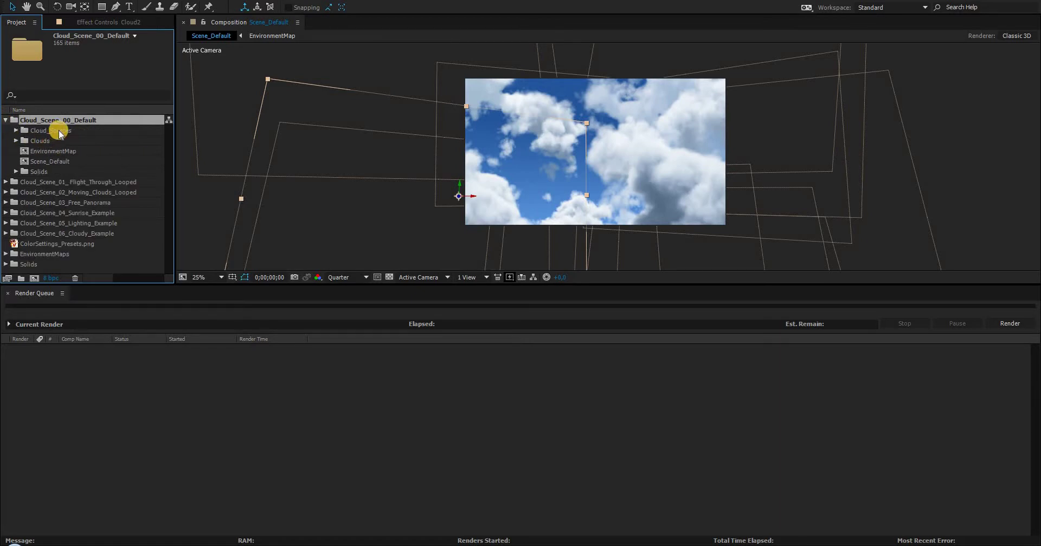
double_click(43, 162)
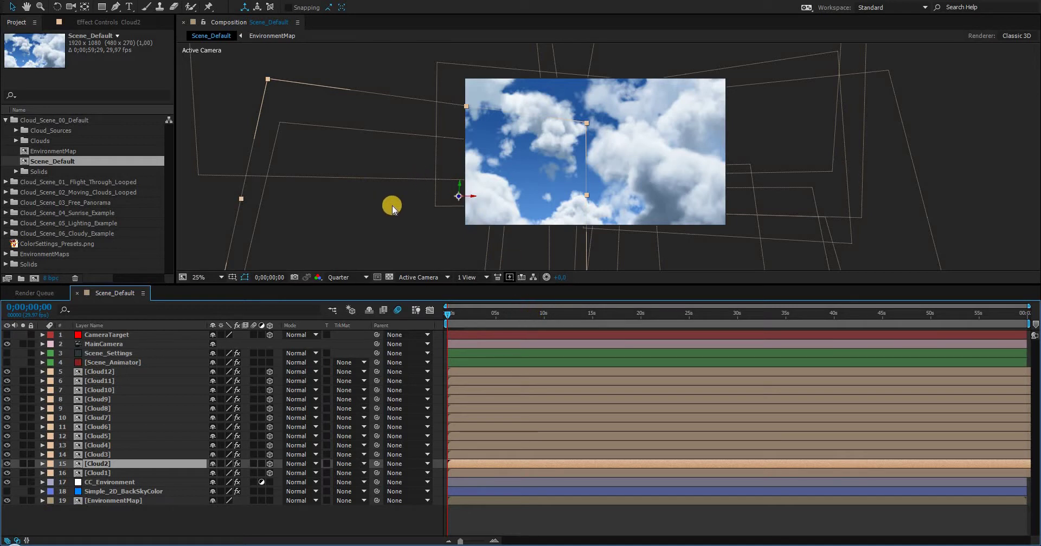
left_click(297, 206)
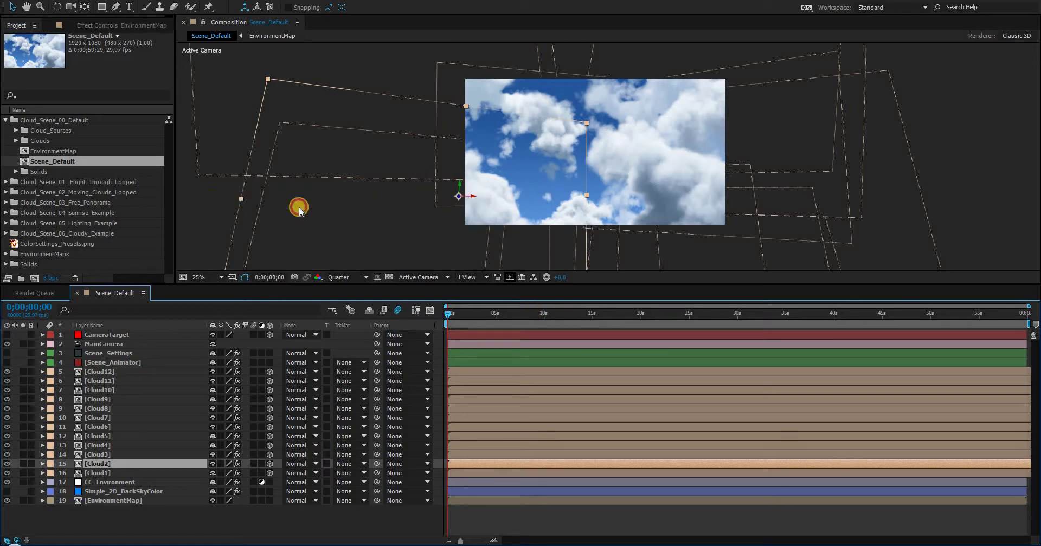
Step: Switch the composition viewer to the 2 Views - Horizontal layout, with the cloud layers framed in the Top view
left_click(476, 277)
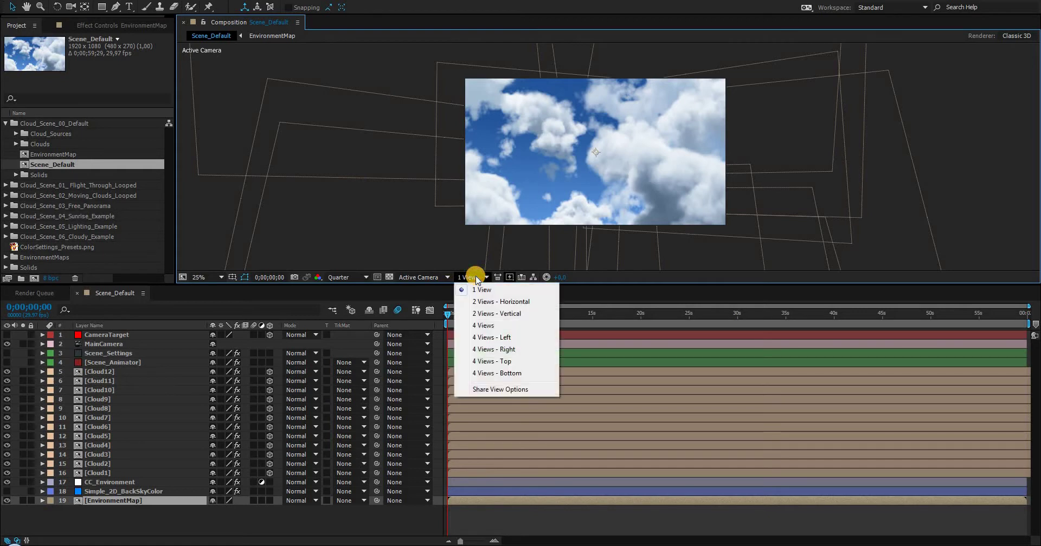
left_click(489, 304)
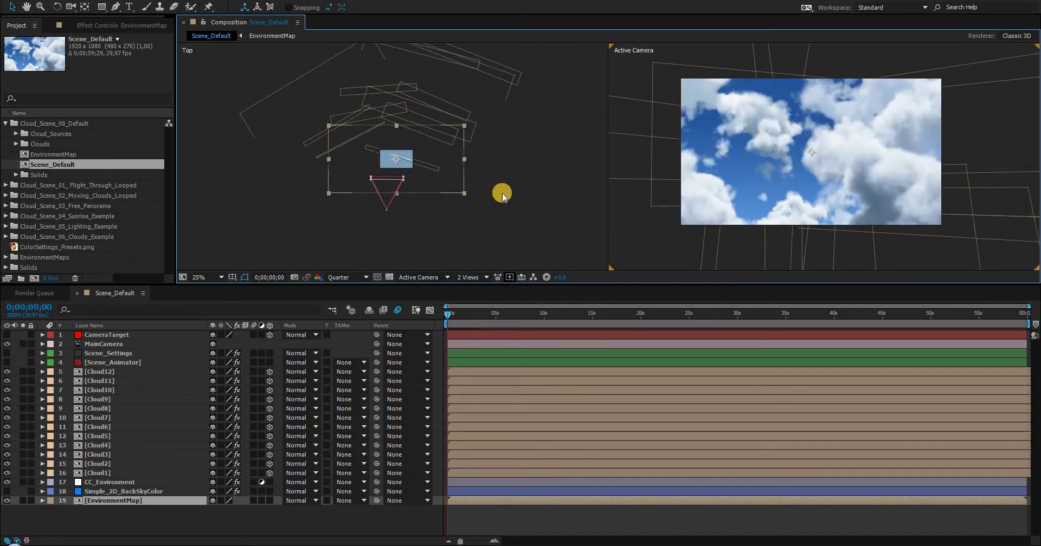
left_click(491, 232)
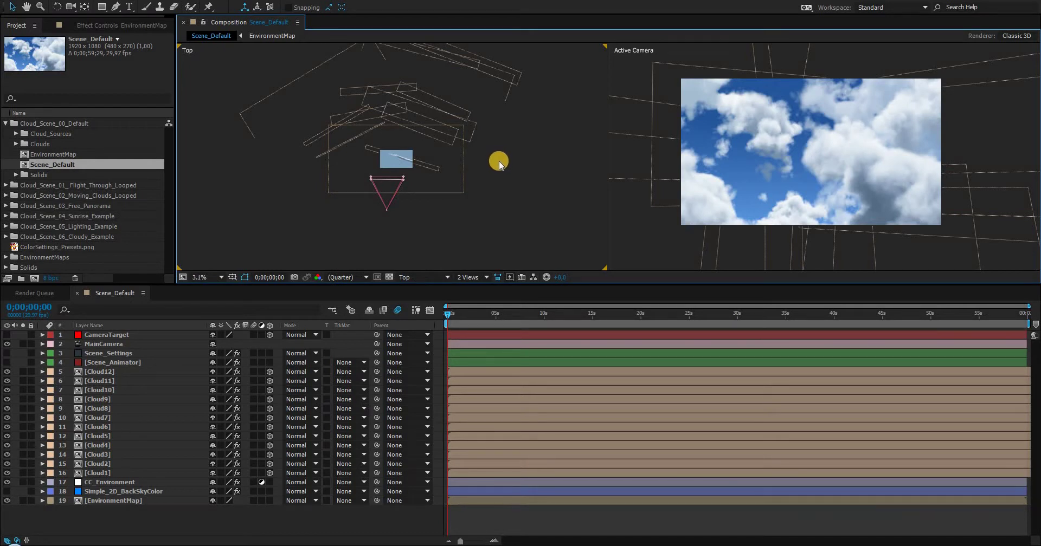
scroll(496, 195, "up", 3)
scroll(491, 205, "down", 1)
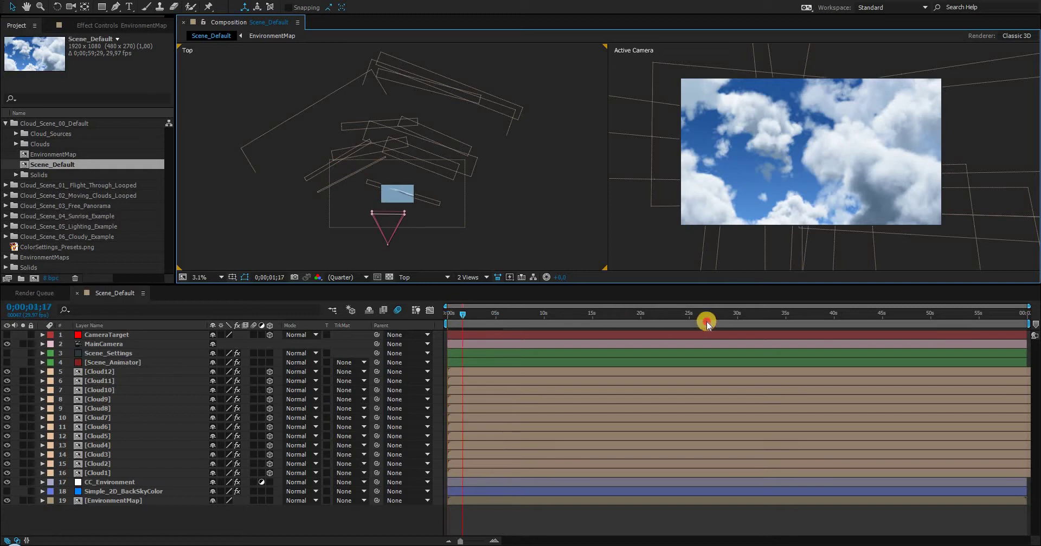
Step: Return the current time to the start of the composition and set the Top view's resolution to Quarter
left_click_drag(678, 315, 446, 314)
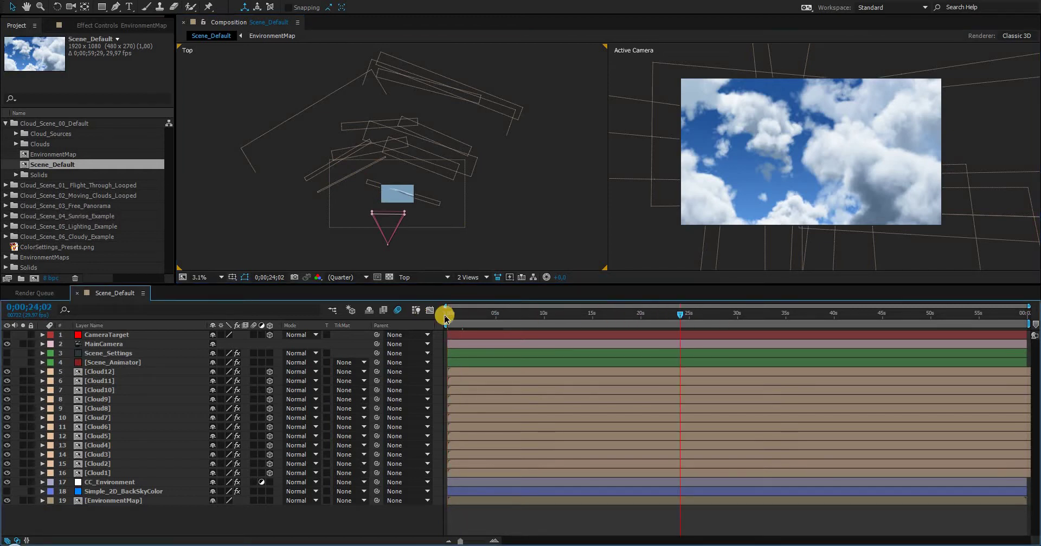
left_click(349, 277)
left_click(353, 342)
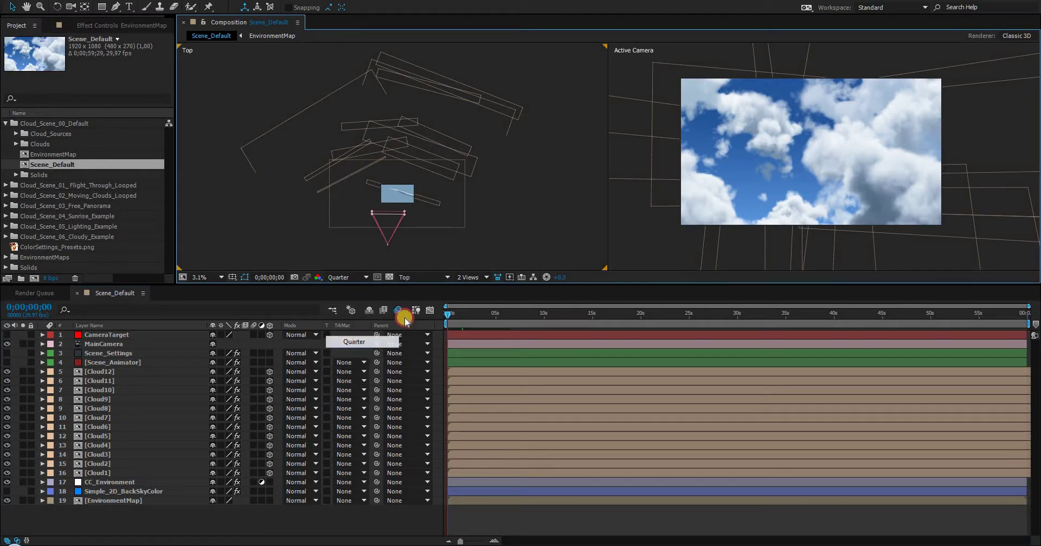
Step: Show the effects of the Scene_Animator layer and examine its Clouds moving to Z, X and Y controls
left_click(107, 354)
left_click(112, 363)
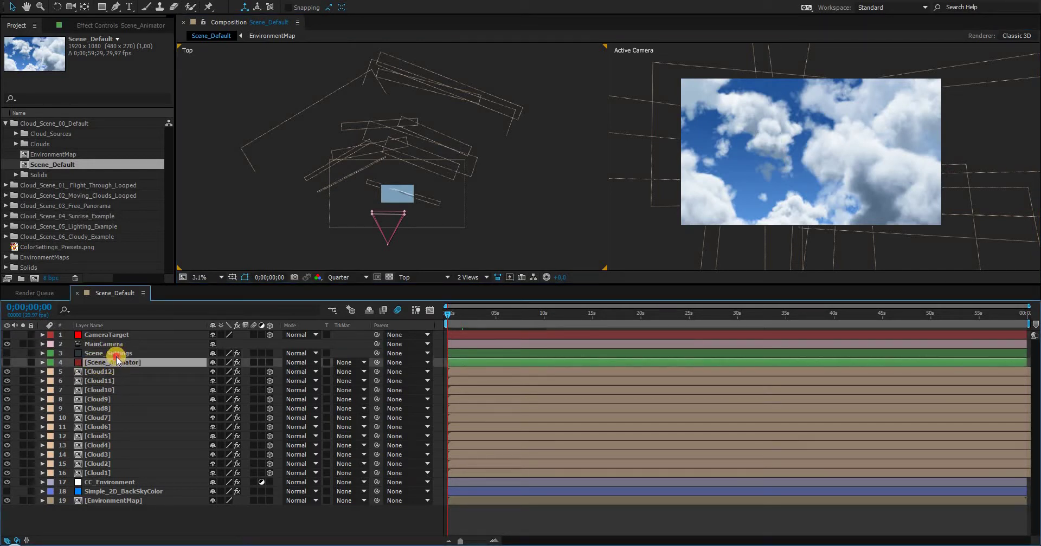
left_click(115, 353)
left_click(89, 363)
left_click(103, 25)
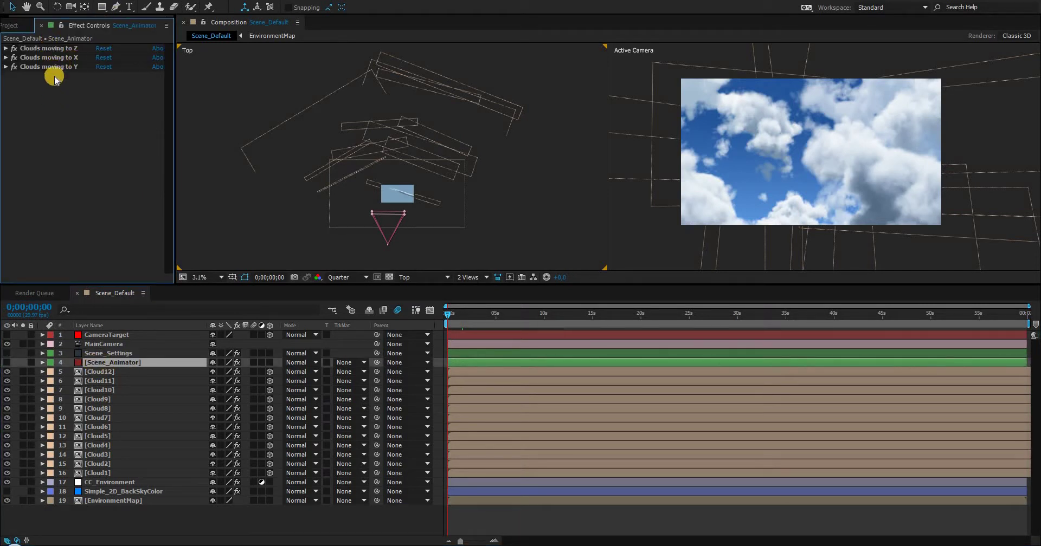
left_click(41, 52)
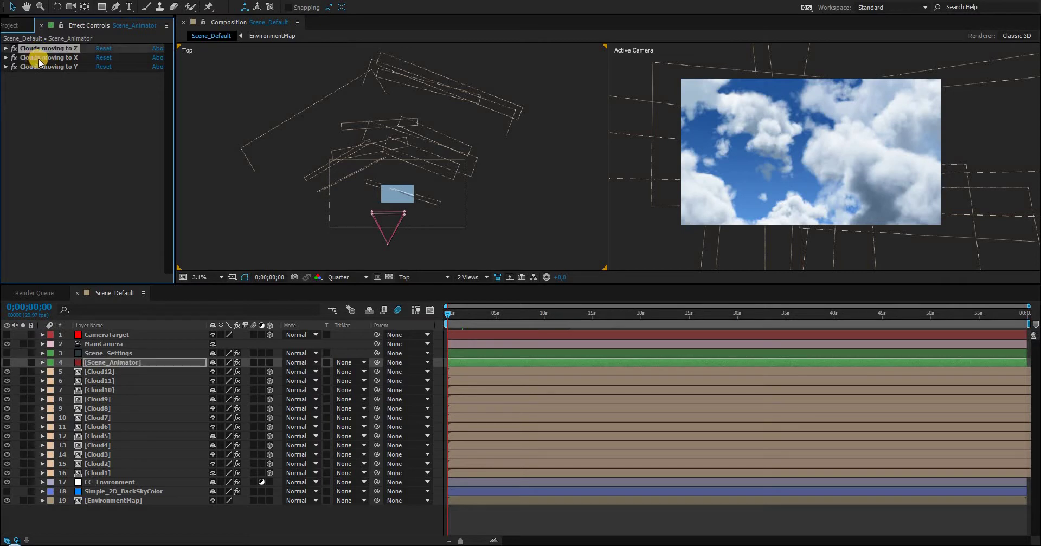
left_click(46, 68)
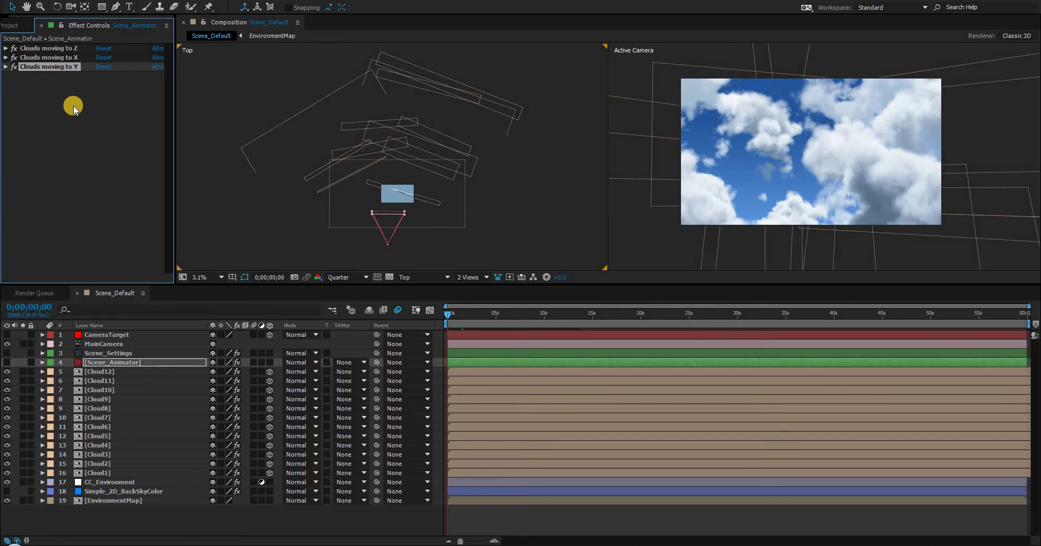
left_click(51, 49)
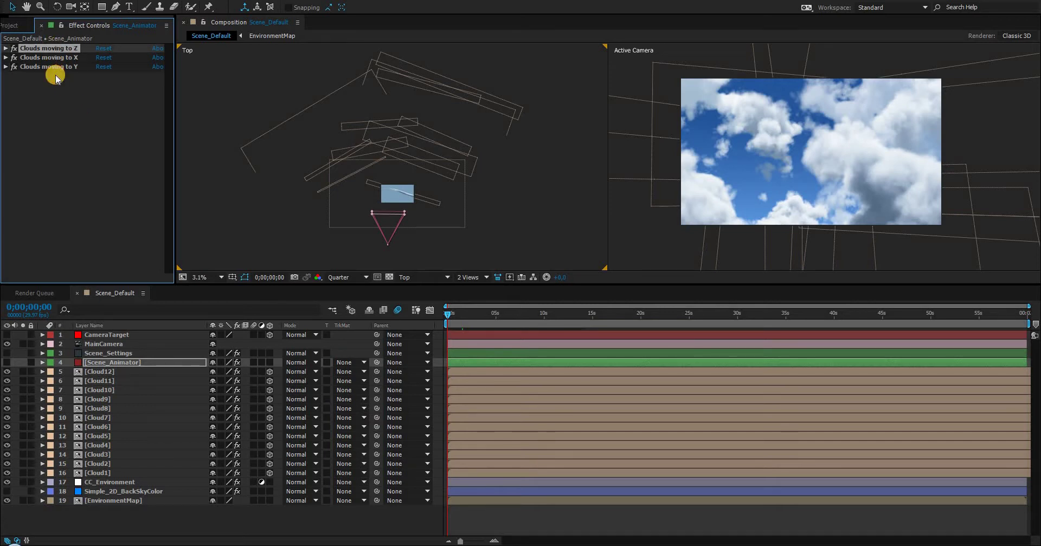
left_click(41, 51)
left_click(61, 59)
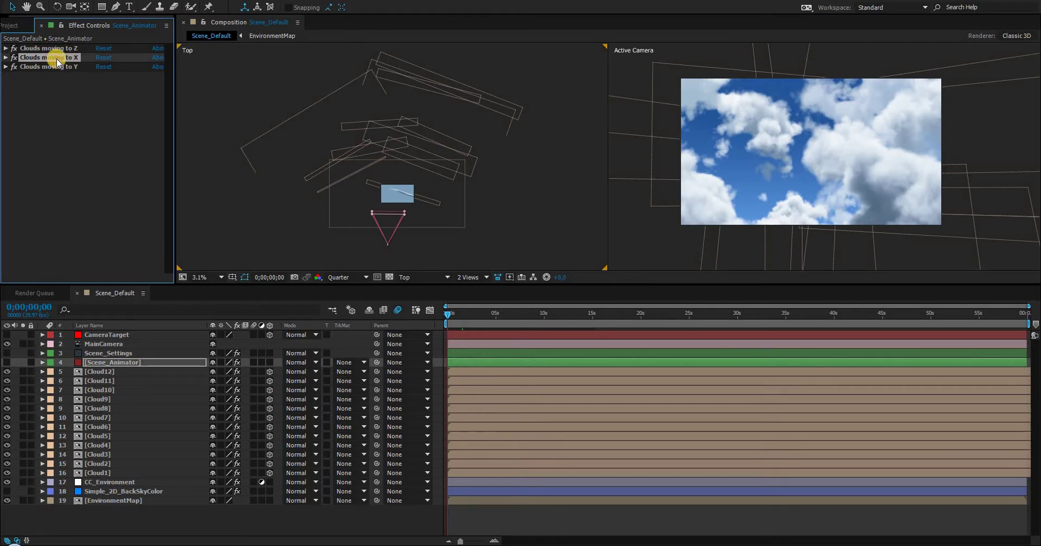
Step: Try a negative value on the Clouds moving to X slider, set it back to 0 and collapse the effect
left_click(5, 57)
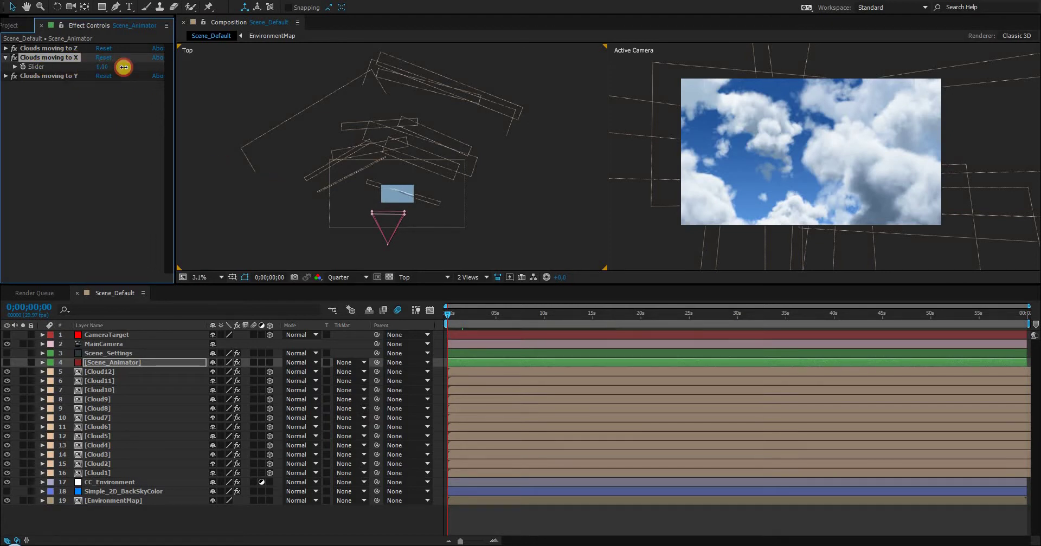
mouse_move(123, 66)
left_mouse_down()
mouse_move(97, 72)
mouse_move(112, 73)
left_mouse_up()
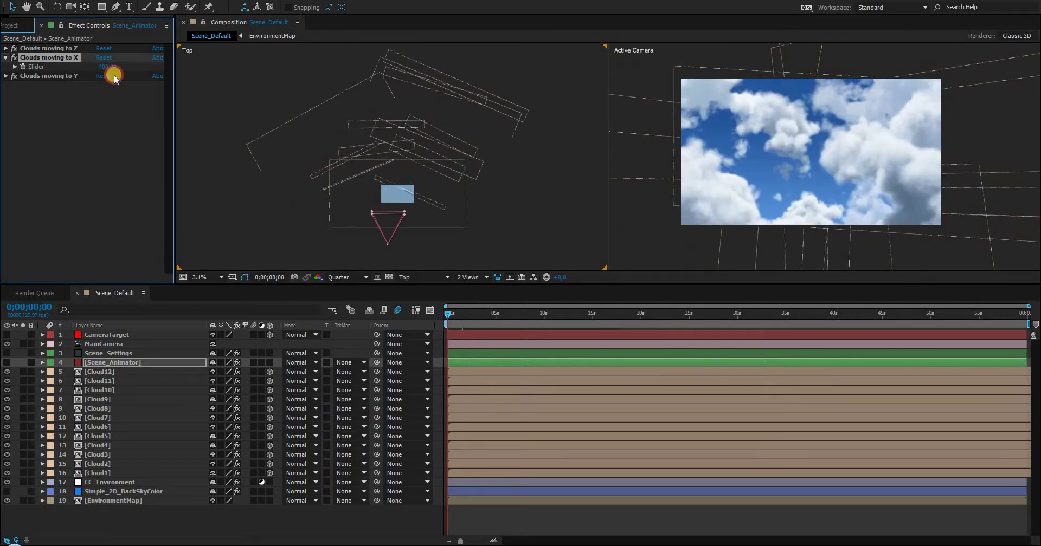
left_click(111, 71)
type("0")
key("Return")
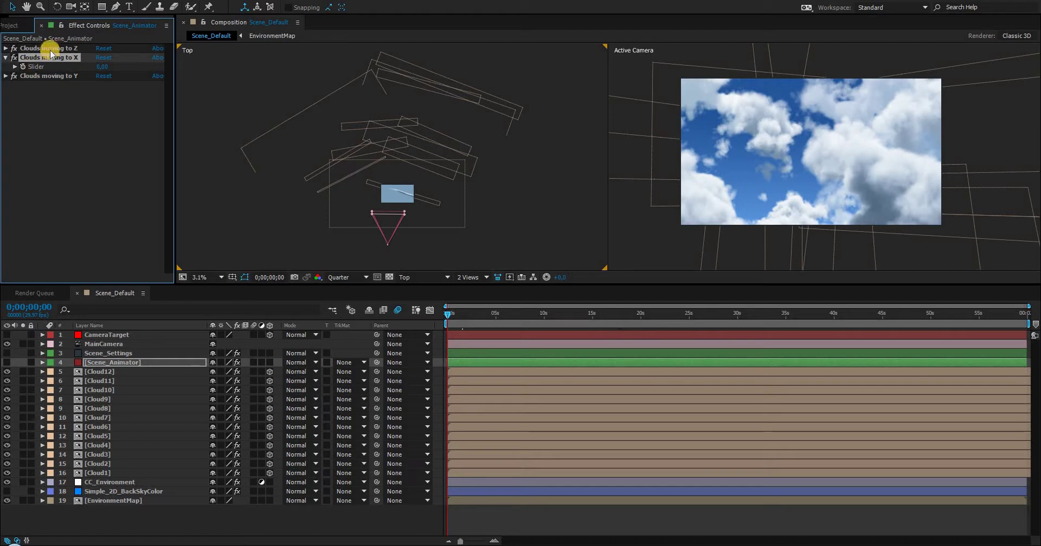
left_click(46, 49)
left_click(53, 80)
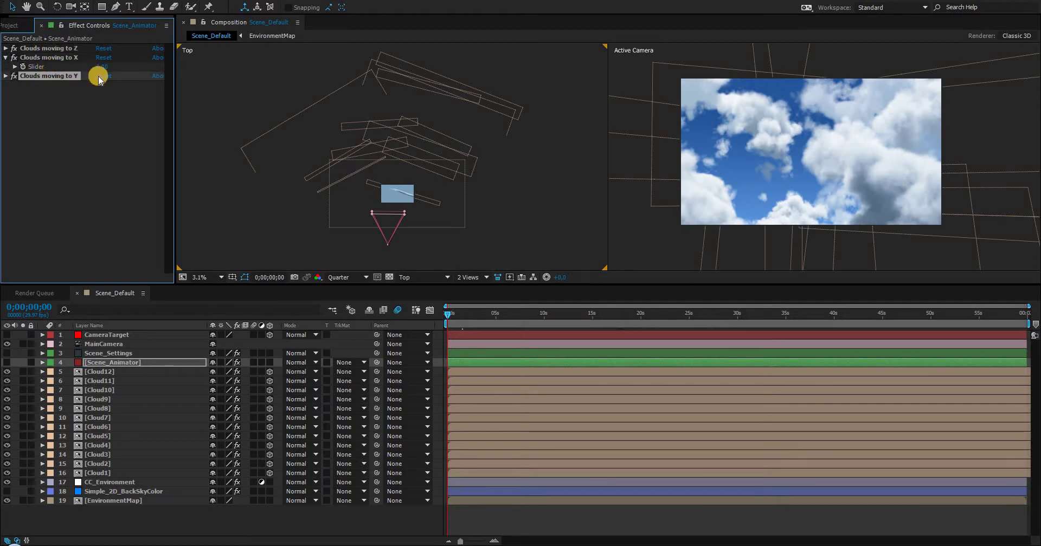
left_click(5, 56)
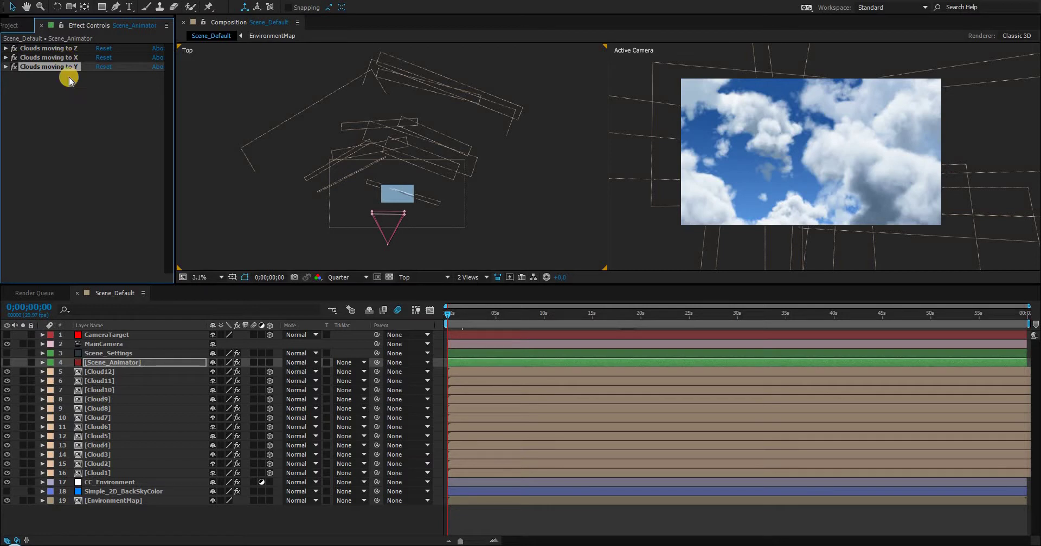
Step: In the Scene_Settings layer's effects, expand all five CloudColor effects from CloudColor_Bright to CloudColor_Dark
left_click(112, 355)
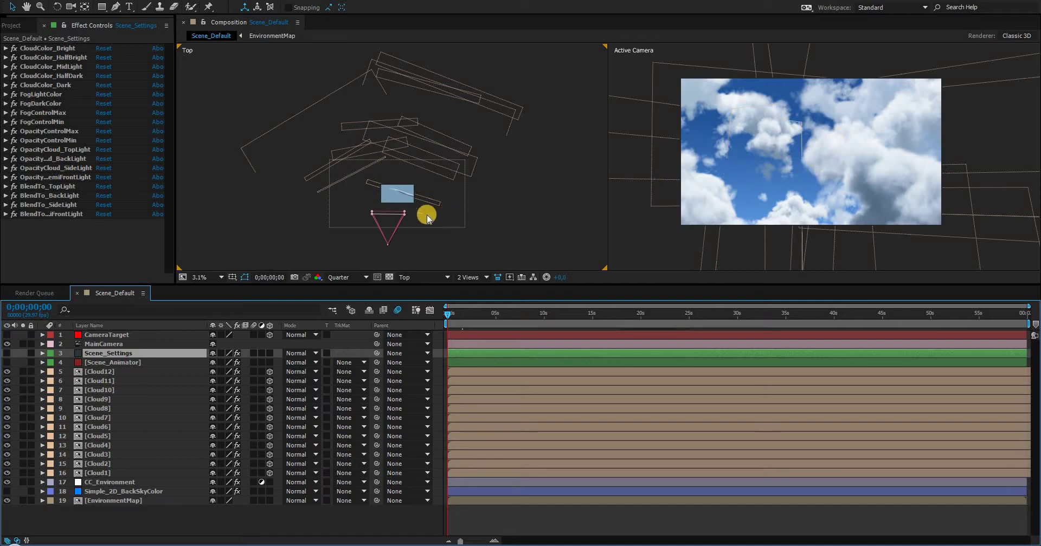
left_click(47, 204)
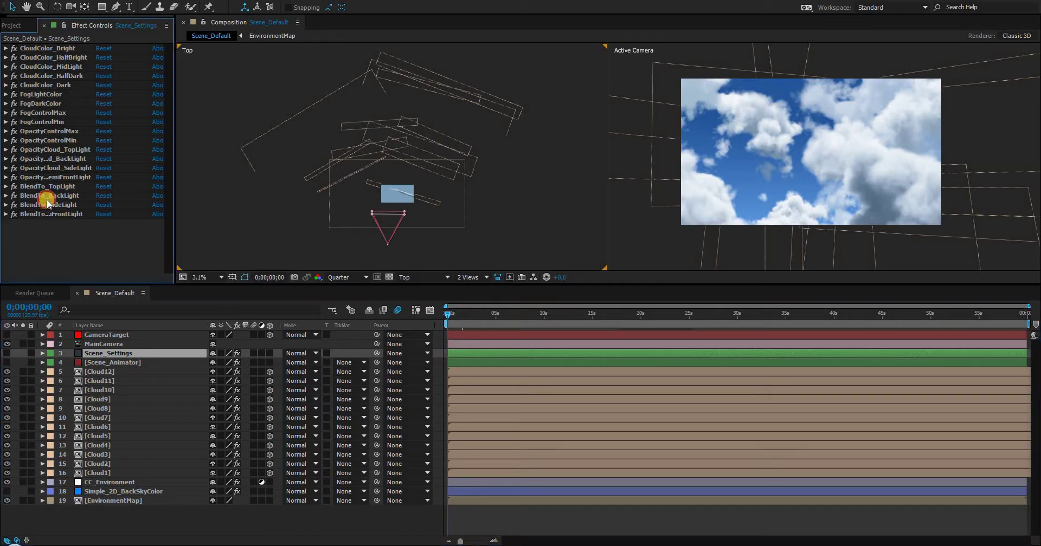
left_click(49, 196)
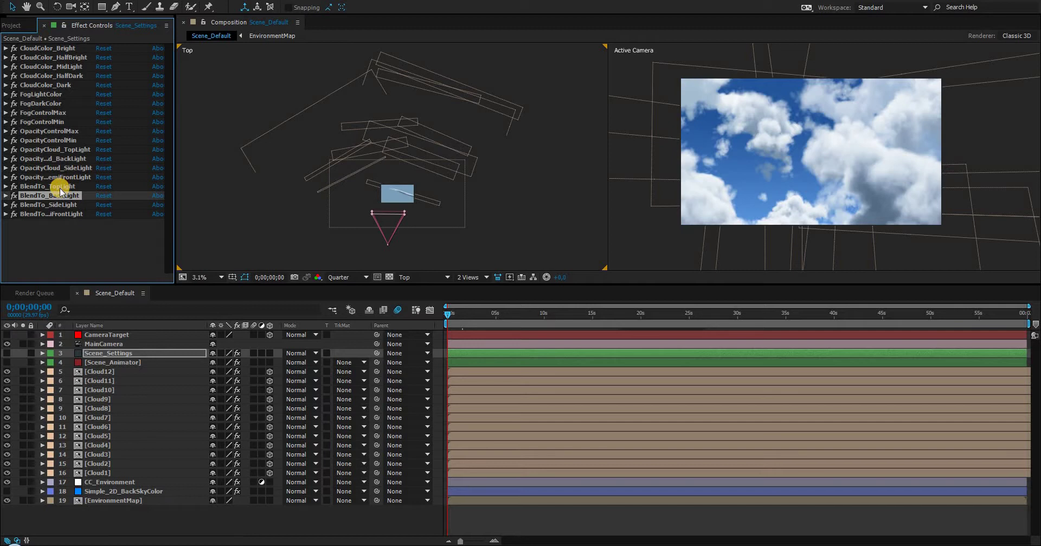
left_click(42, 49)
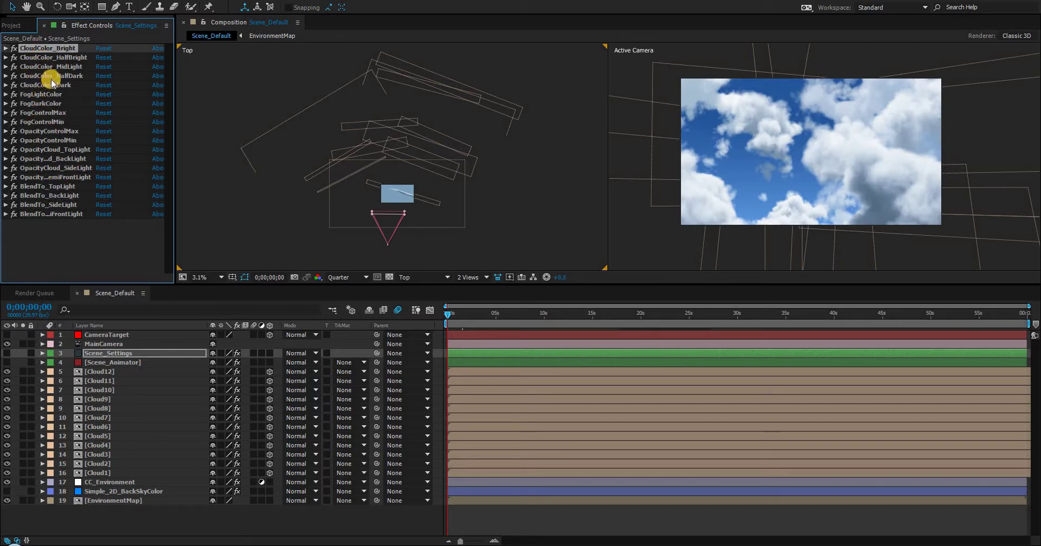
left_click(51, 86, "shift")
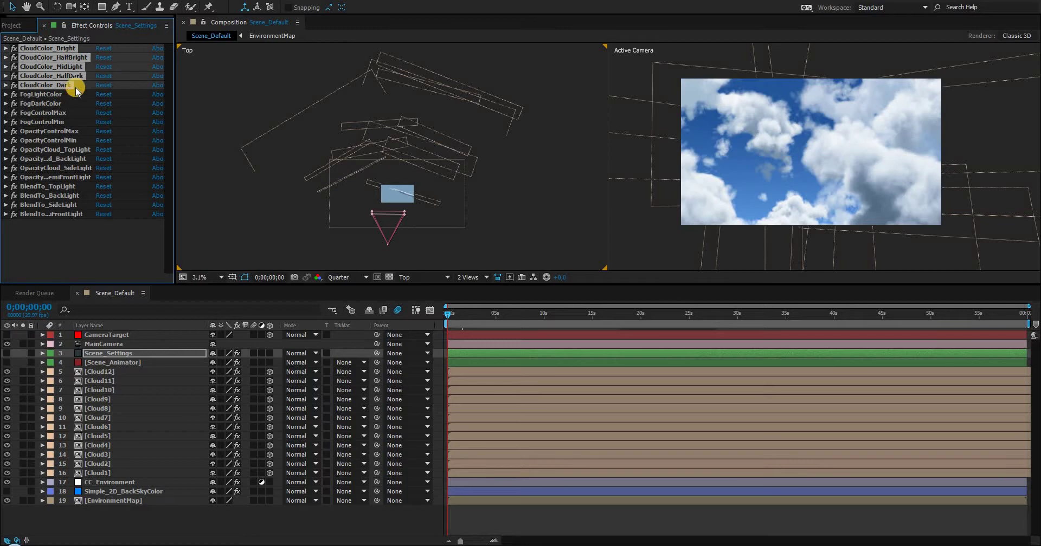
left_click(50, 103)
left_click(49, 48, "shift")
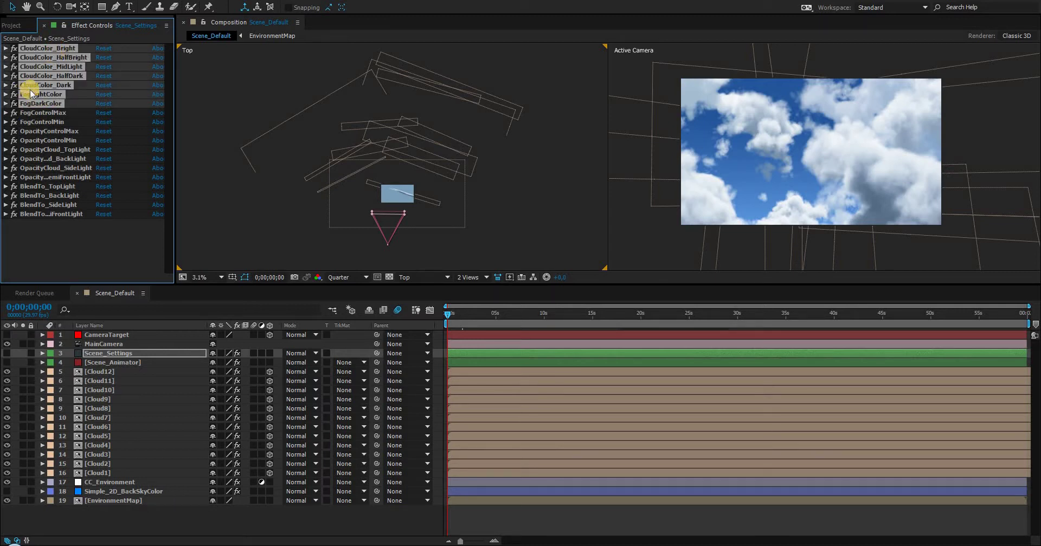
left_click(44, 85)
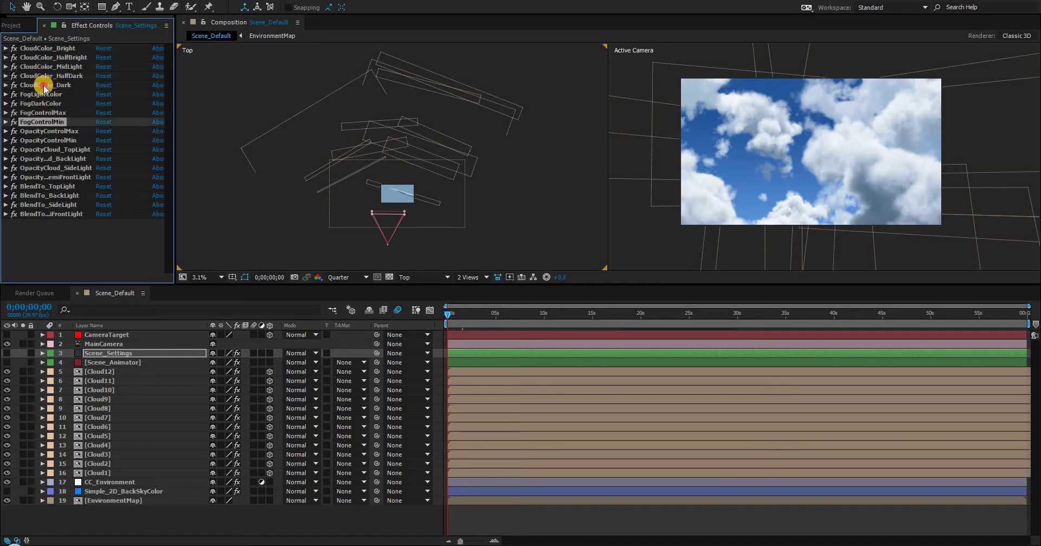
left_click(58, 49, "shift")
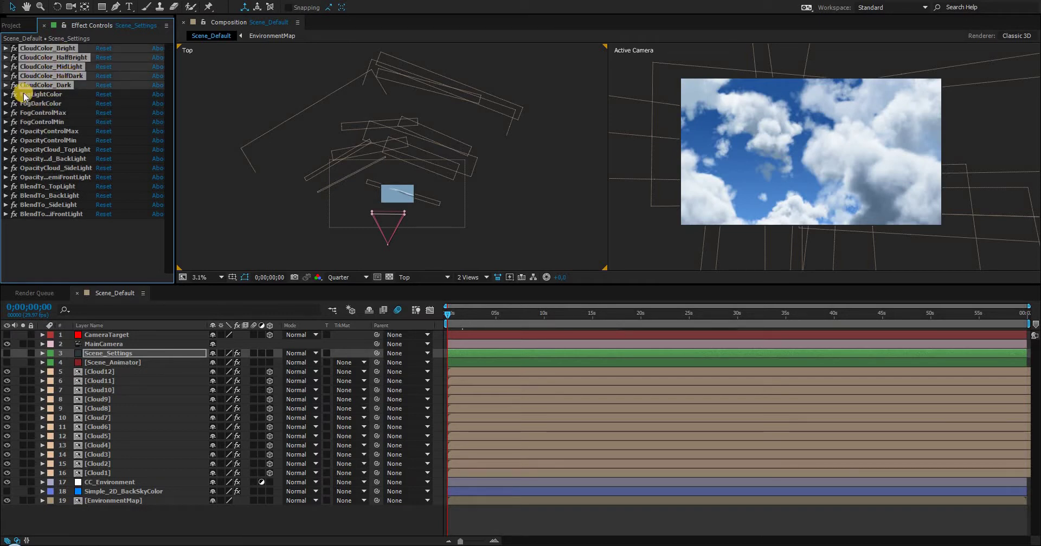
left_click(6, 85)
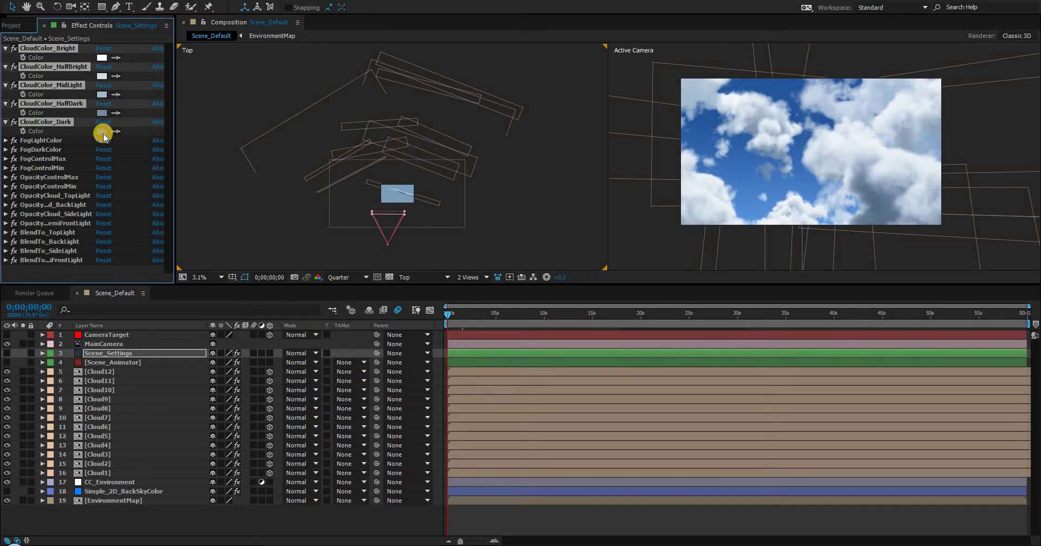
Step: Expand the FogLightColor and FogDarkColor effects of Scene_Settings to reveal their color swatches
left_click(38, 141)
left_click(37, 149, "shift")
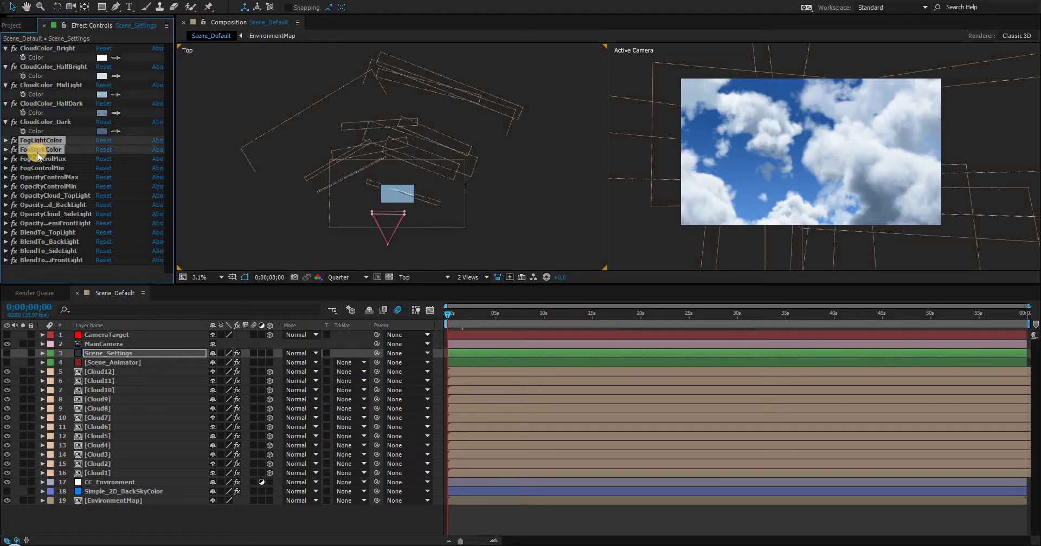
left_click(6, 150)
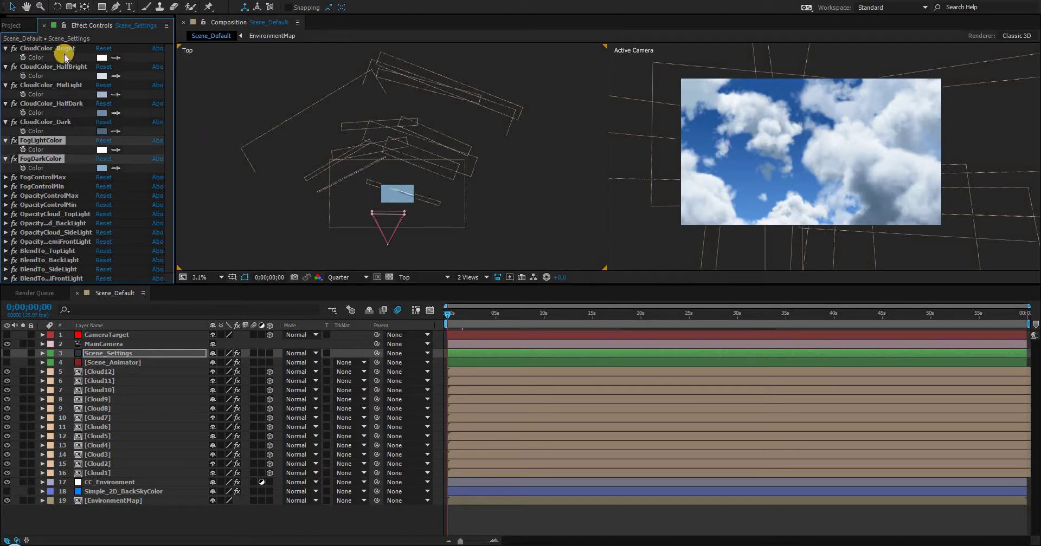
Step: Open ColorSettings_Presets.png from the project in a footage viewer and widen the viewer to fit all preset columns
left_click(18, 25)
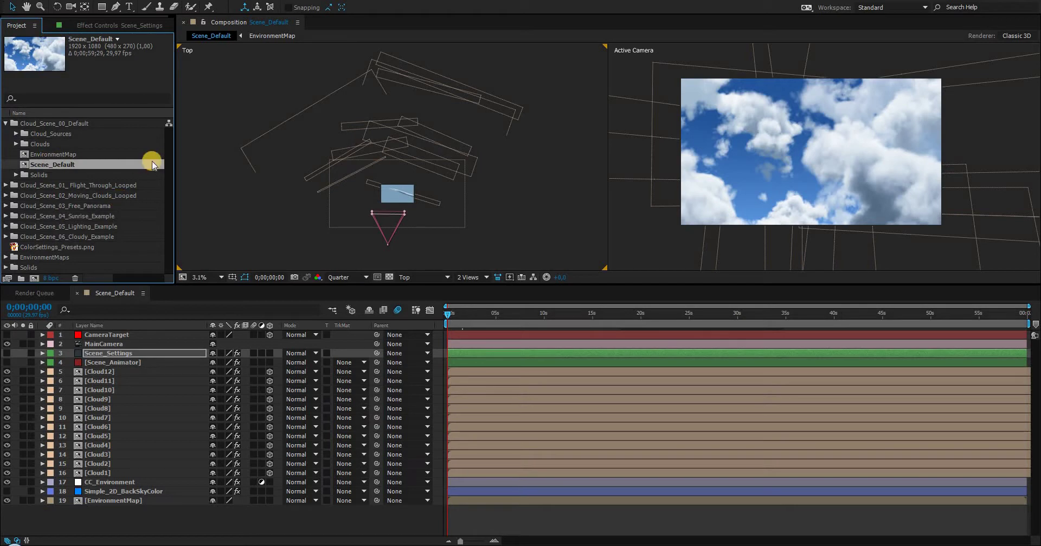
left_click(30, 251)
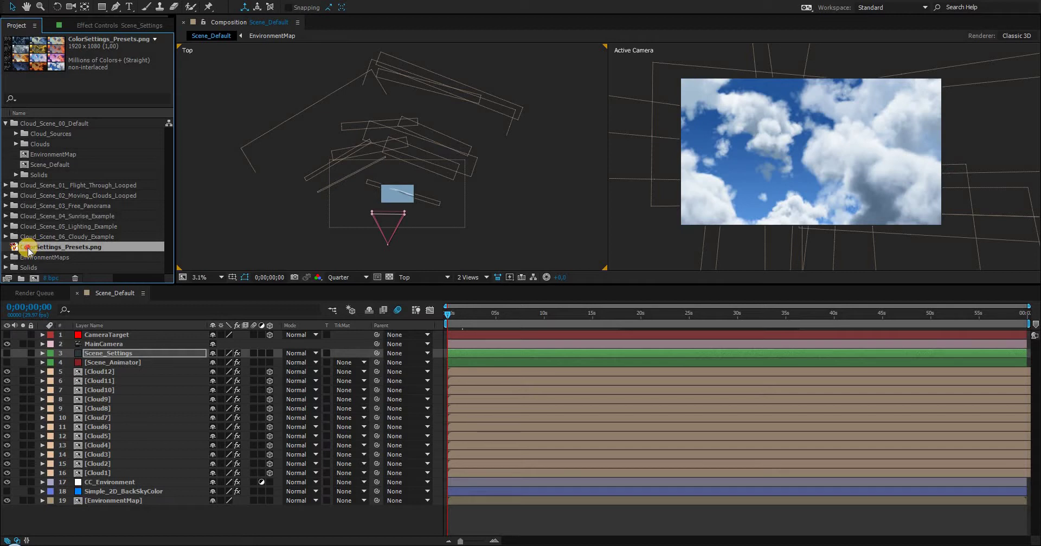
double_click(28, 249)
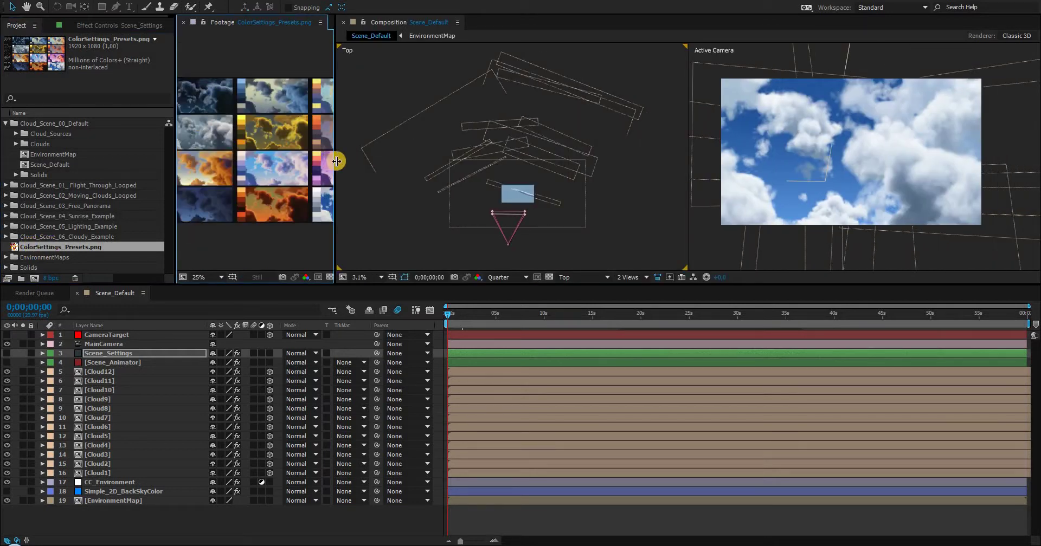
left_click_drag(333, 161, 484, 156)
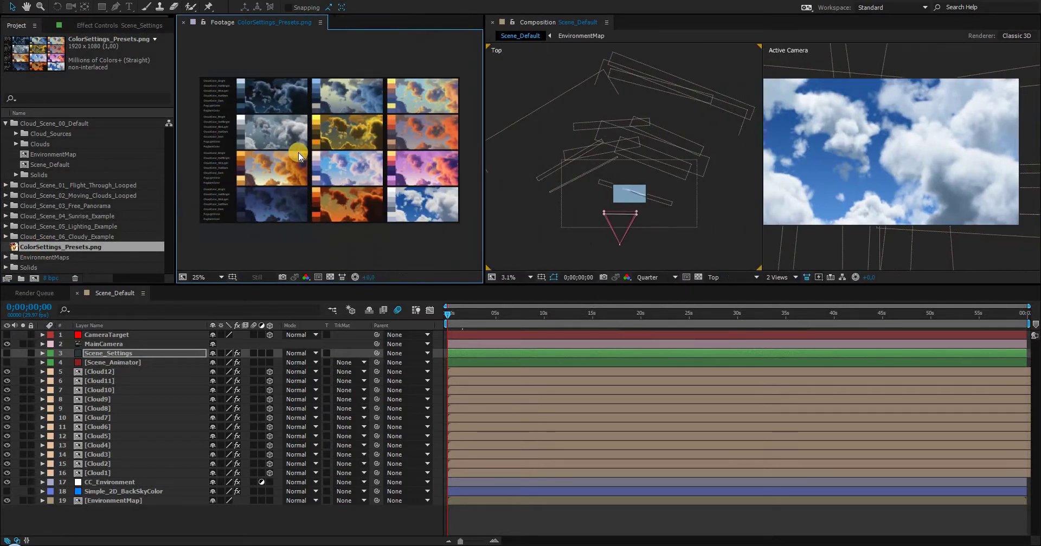
Step: Magnify the color presets image to 100% and frame the orange sunset cloud preset together with its column of color swatches
key("period")
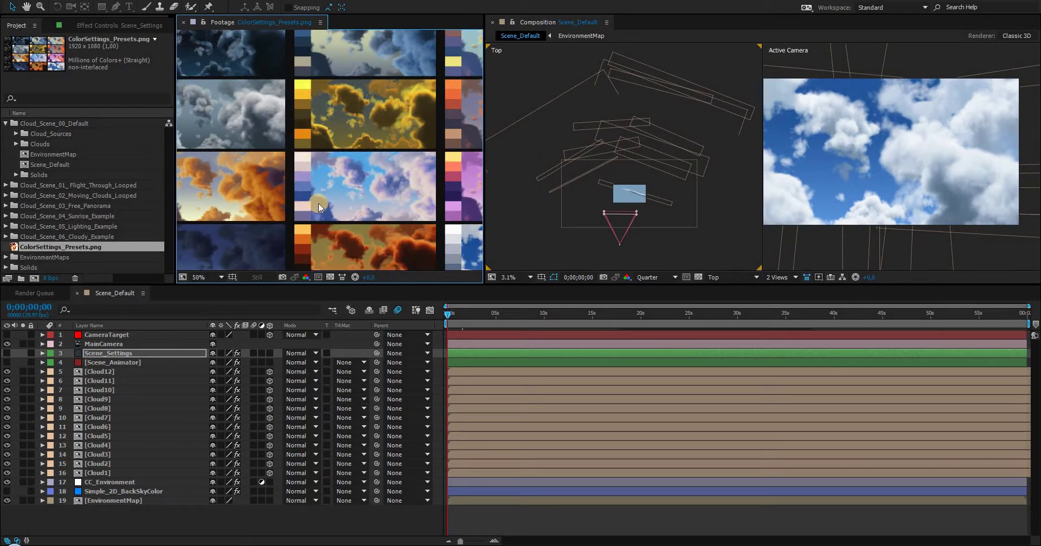
key("comma")
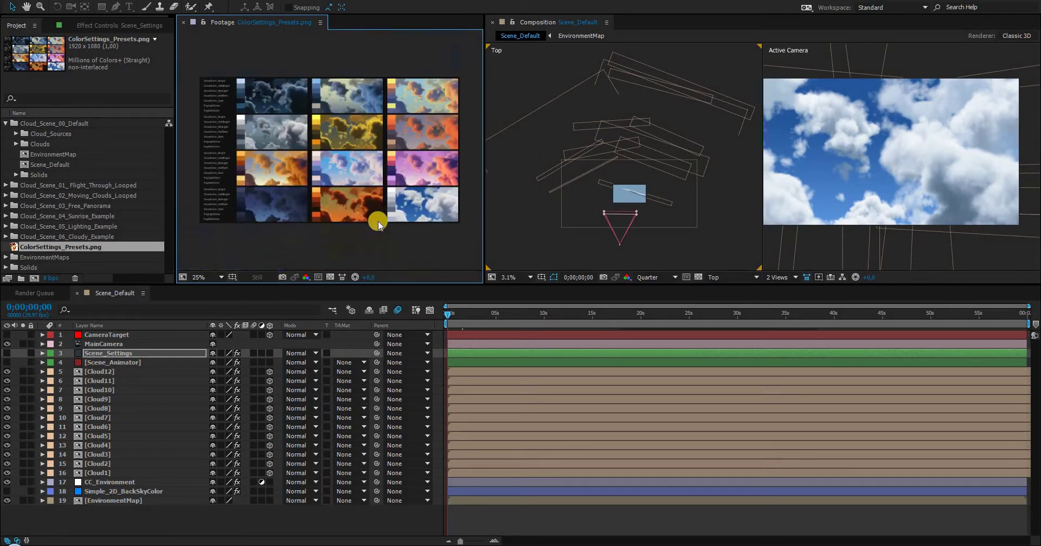
scroll(381, 223, "up", 1)
scroll(380, 222, "down", 1)
key("period")
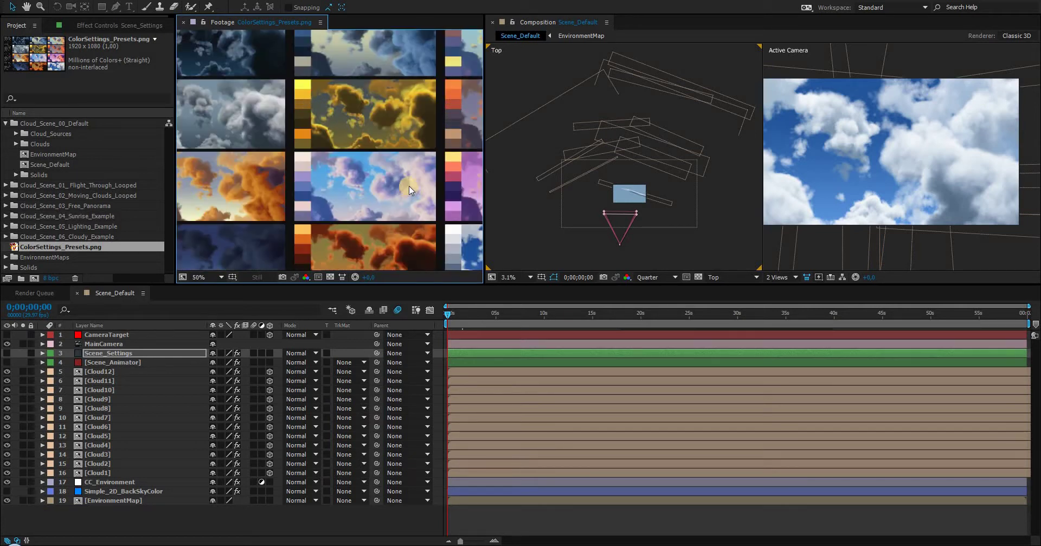
scroll(409, 186, "down", 2)
scroll(374, 162, "up", 2)
left_click_drag(366, 159, 331, 171)
scroll(309, 170, "up", 2)
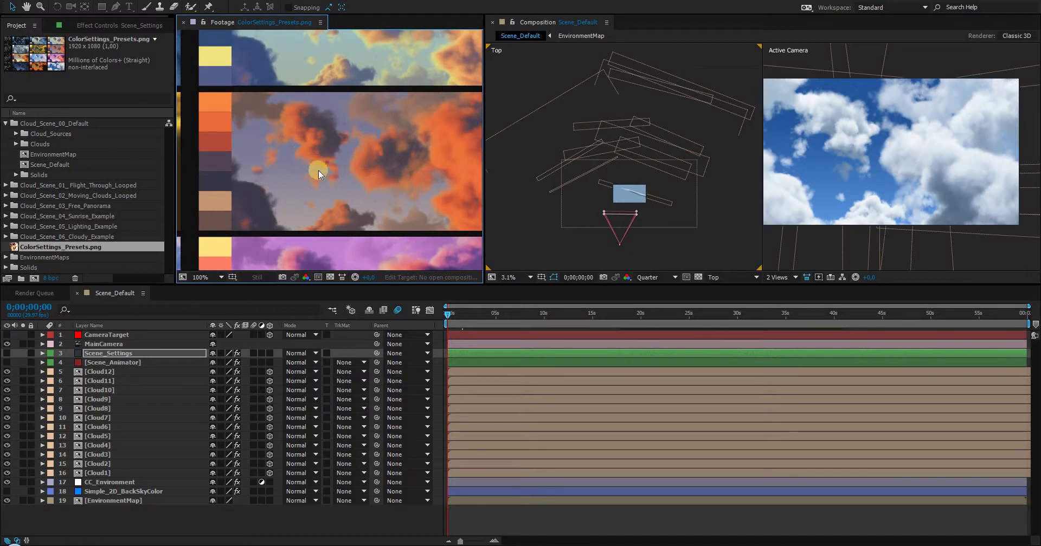
left_click_drag(326, 171, 318, 167)
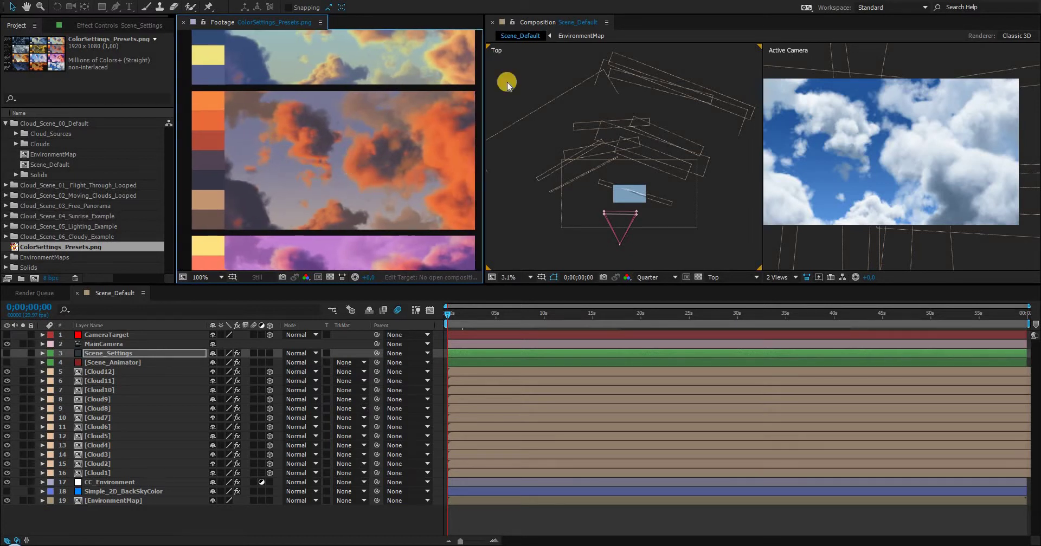
Step: Collapse the Cloud_Scene_00_Default project folder and bring the Scene_Settings layer's effects back into view
left_click(682, 27)
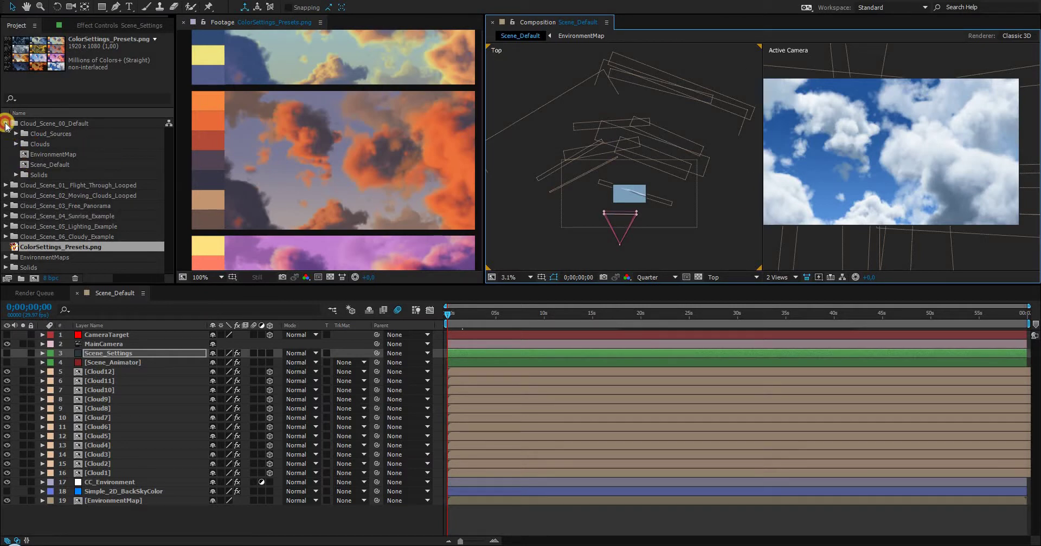
left_click(5, 126)
left_click(97, 25)
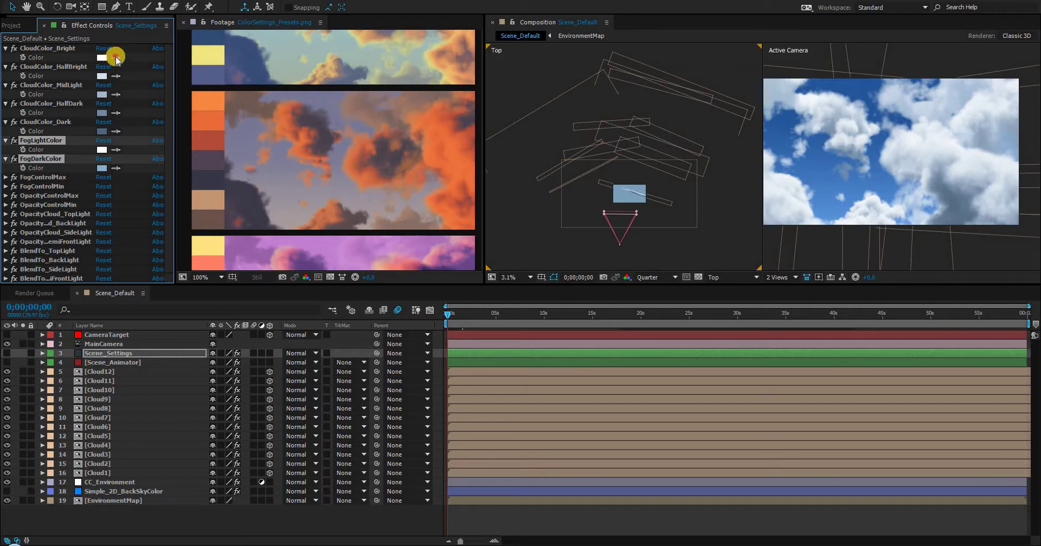
Step: Sample the orange preset's first five swatches into CloudColor_Bright, CloudColor_HalfBright, CloudColor_MidLight, CloudColor_HalfDark and CloudColor_Dark, in order
left_click(116, 58)
left_click(206, 100)
left_click(208, 122)
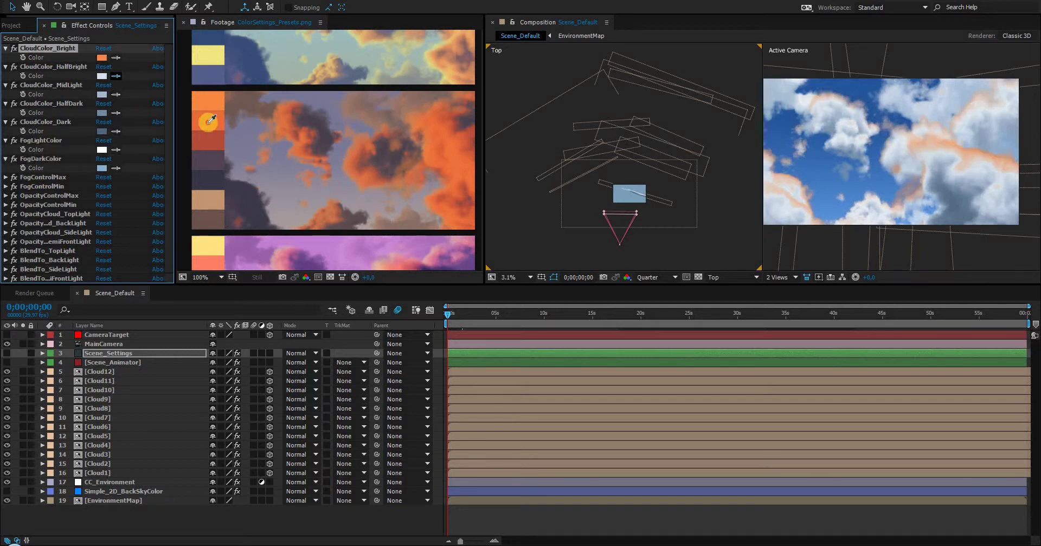
left_click(116, 94)
left_click(115, 113)
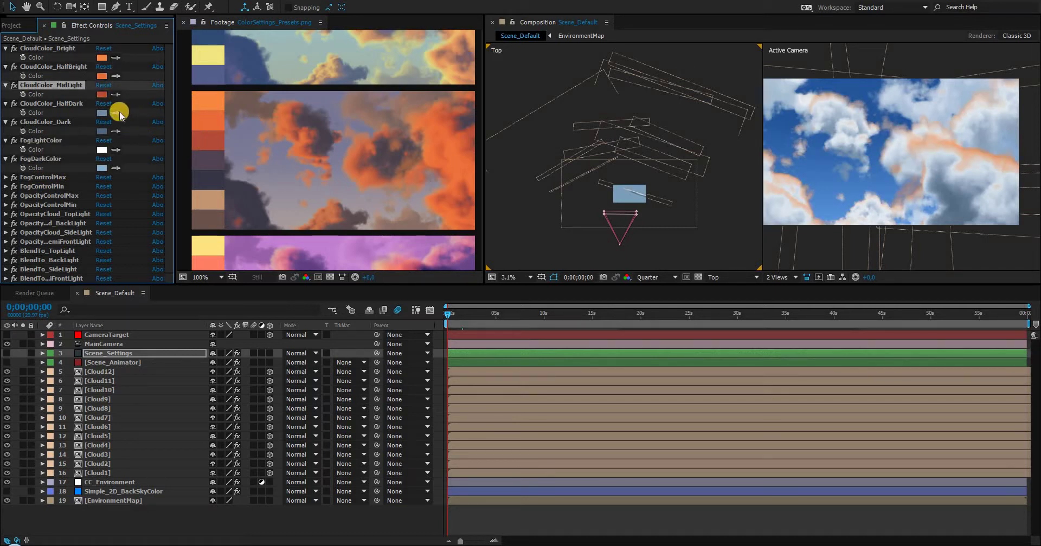
left_click(189, 161)
left_click(115, 131)
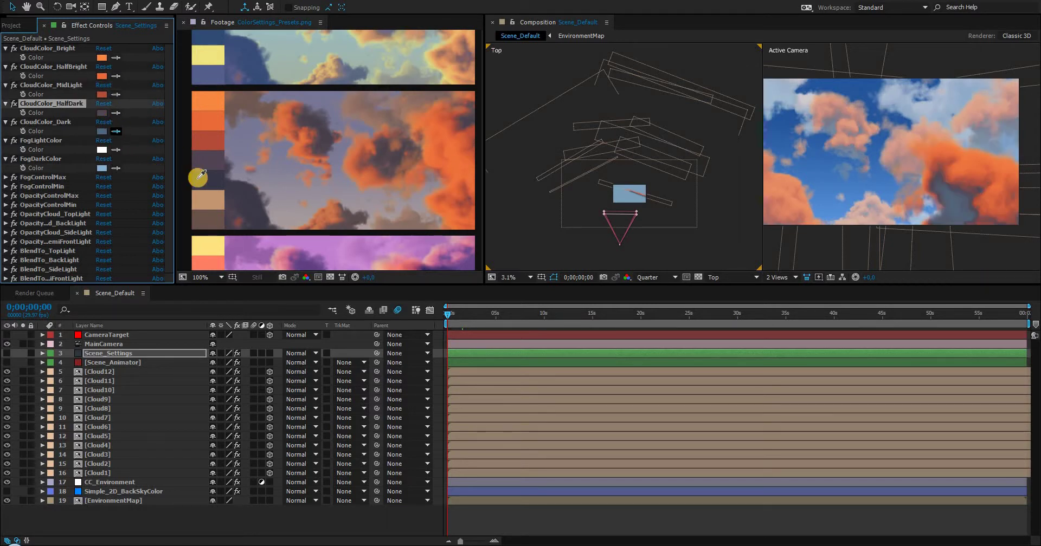
left_click(210, 184)
Step: Sample the orange preset's tan swatch into FogLightColor and its brown swatch into FogDarkColor
left_click(116, 150)
left_click(216, 210)
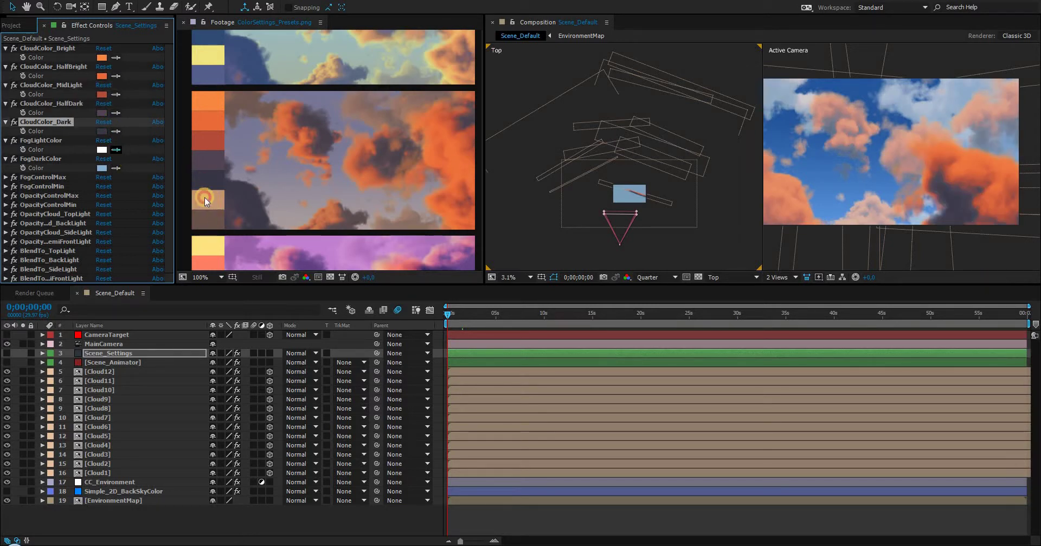
left_click(116, 168)
left_click(213, 227)
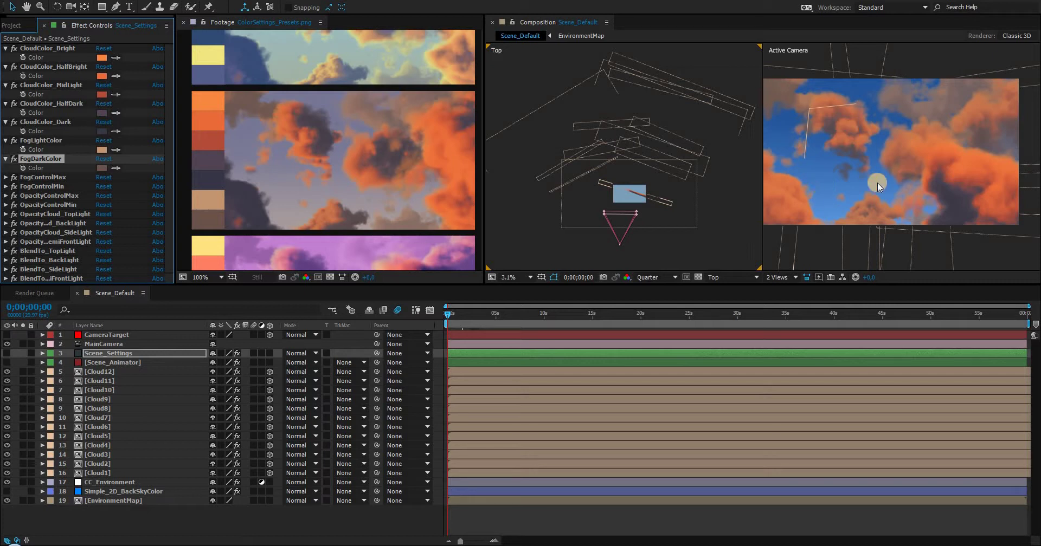
Step: View the Simple_2D_BackSkyColor layer with its Gradient Ramp settings and go back to the color presets footage
left_click(101, 493)
double_click(100, 494)
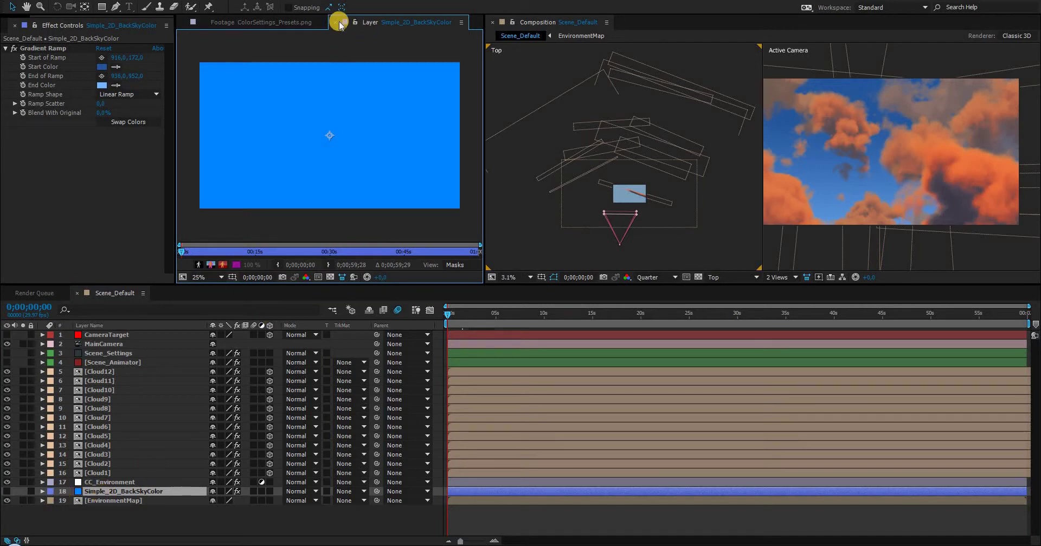
left_click(263, 22)
Step: In the EnvironmentMap composition, sample Simple TwoColor Sky's ramp end and start colors from the orange preset's lower and upper sky, then return to Scene_Default
left_click(76, 501)
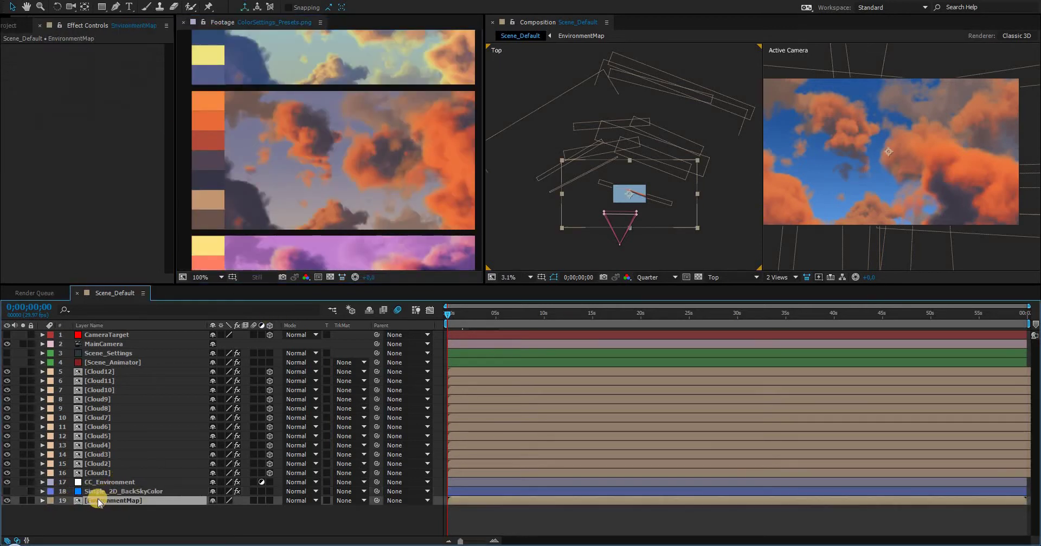
double_click(79, 502)
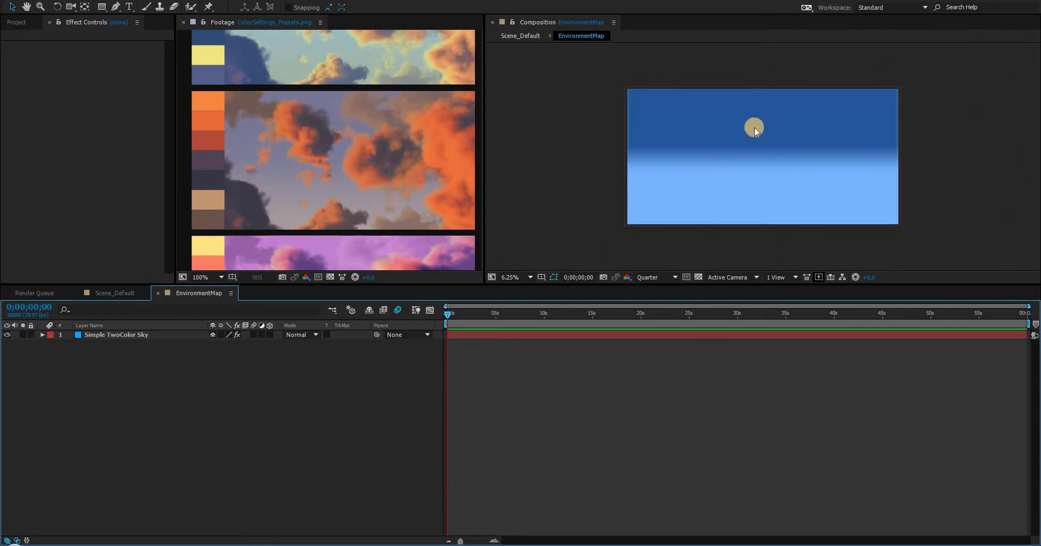
left_click(108, 335)
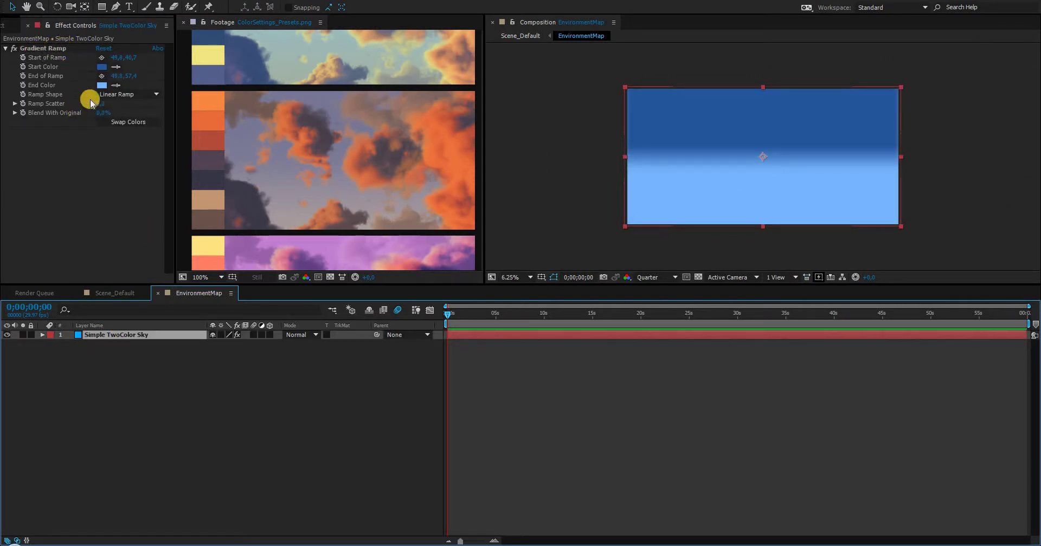
left_click(115, 85)
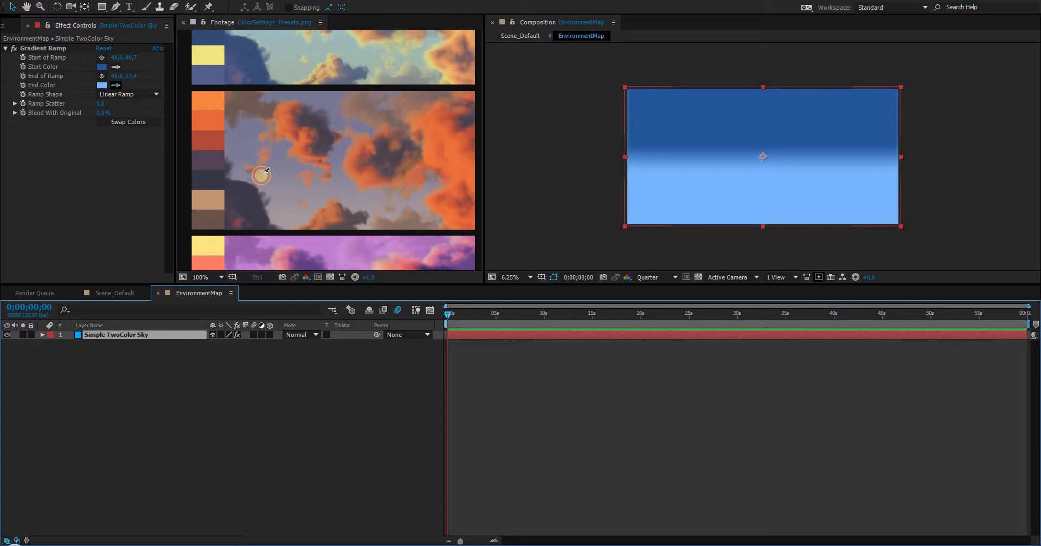
left_click(287, 217)
left_click(116, 67)
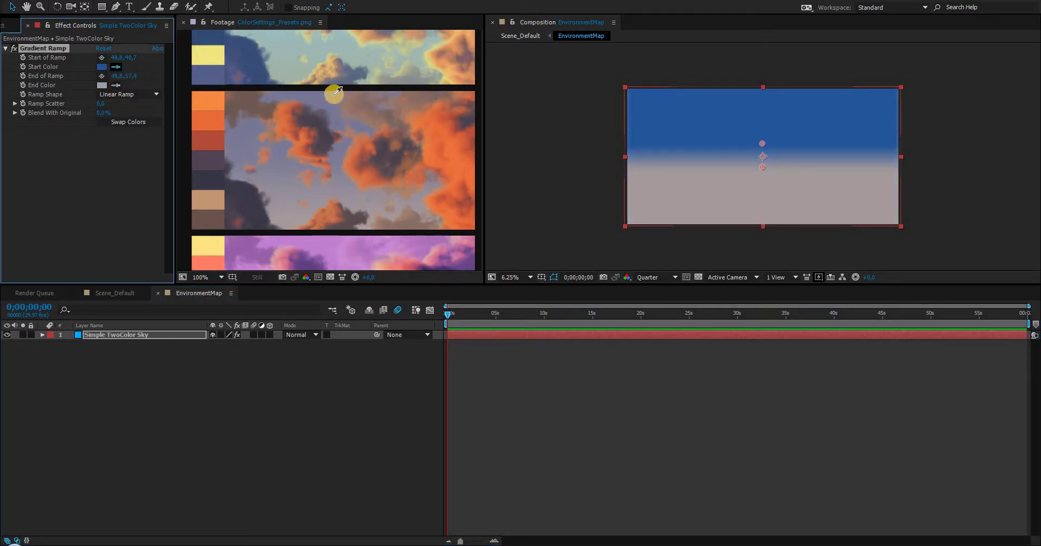
left_click(330, 96)
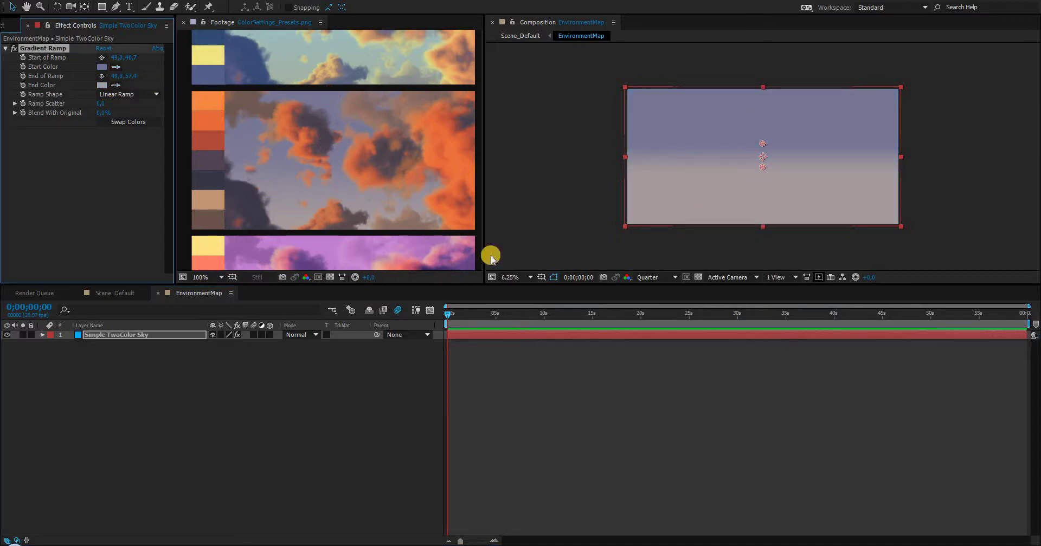
left_click(120, 293)
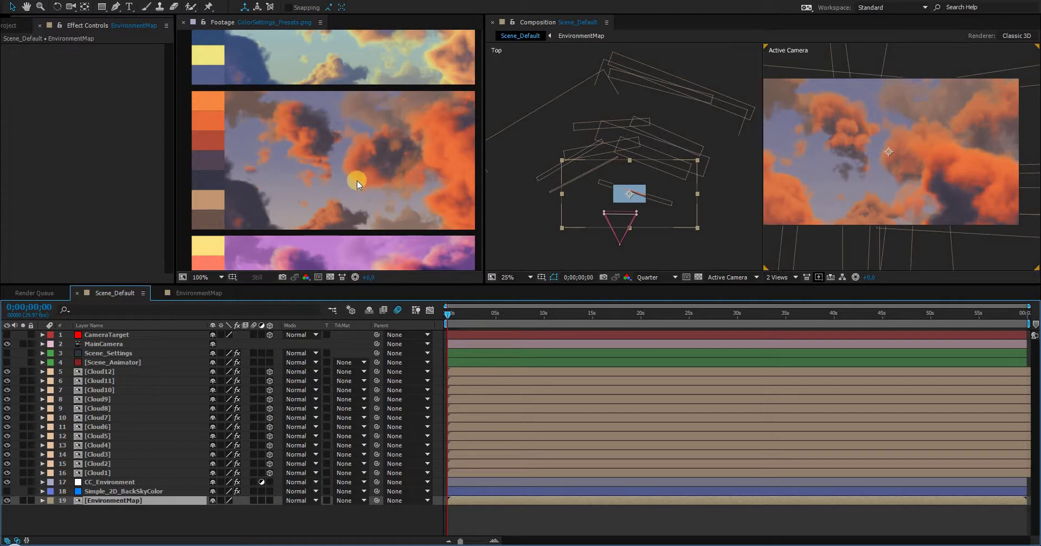
Step: Reselect the Scene_Settings layer and collapse all its effects from CloudColor_Bright to FogDarkColor
left_click(17, 25)
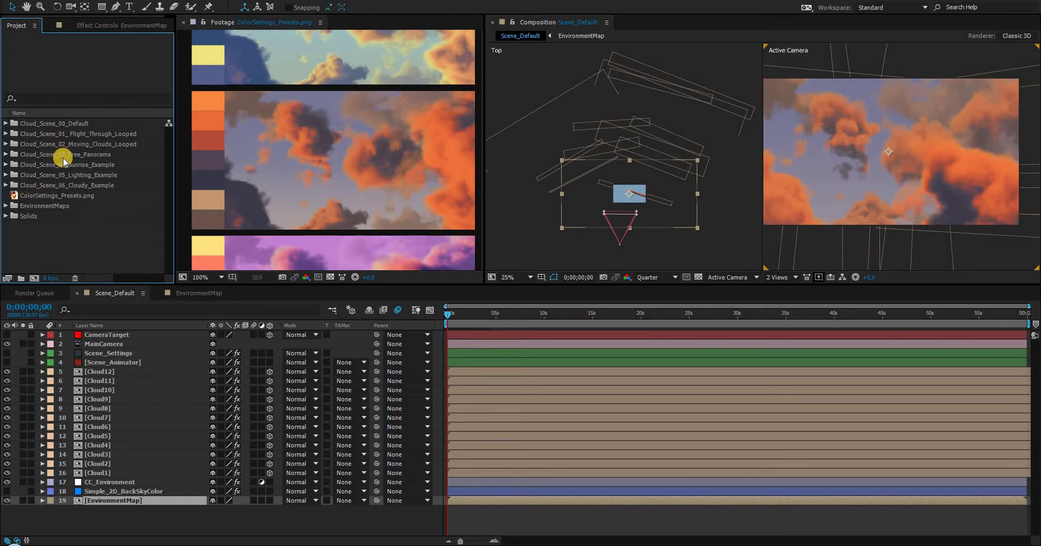
left_click(88, 26)
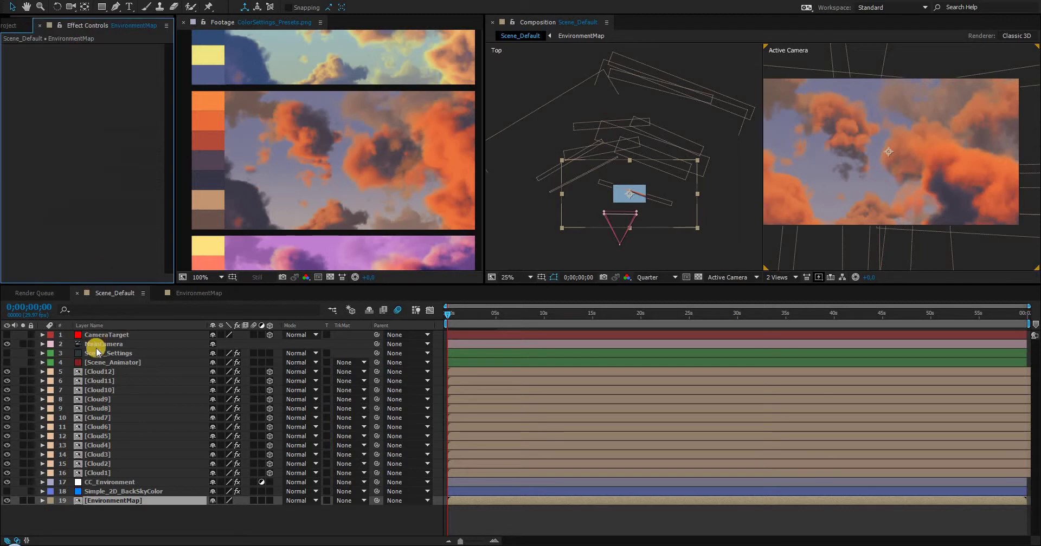
left_click(102, 353)
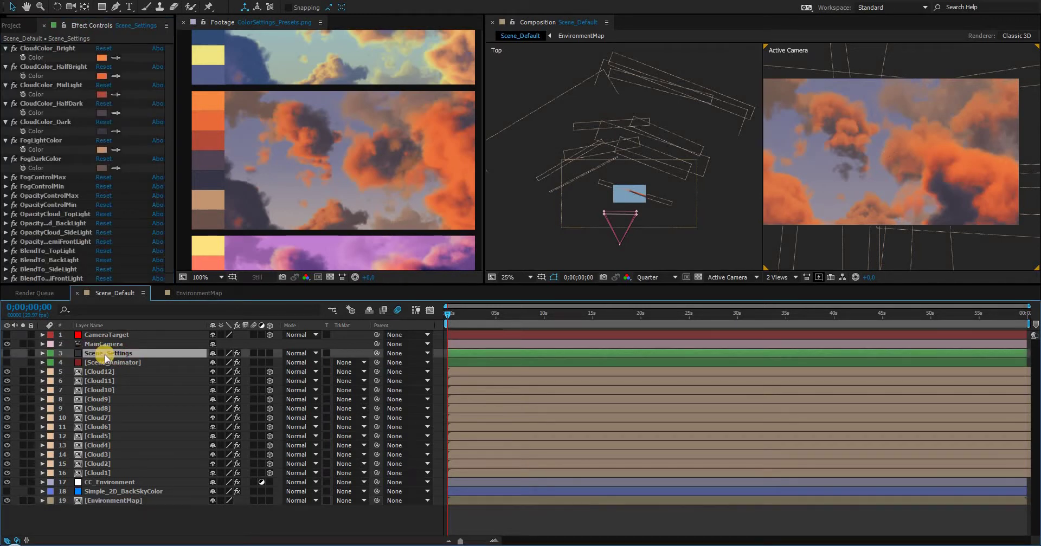
left_click(26, 49)
left_click(7, 161, "shift")
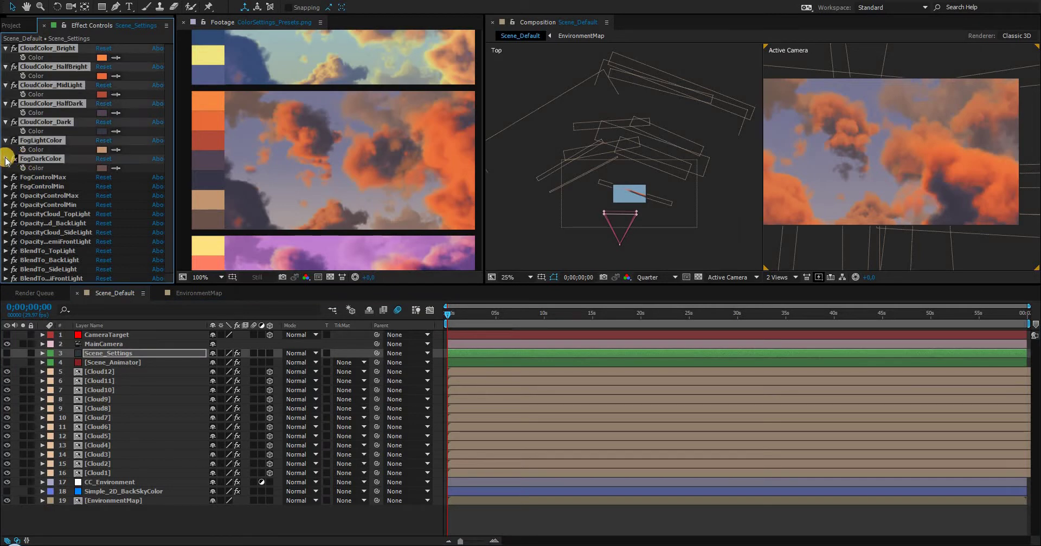
left_click(6, 161)
left_click(39, 225)
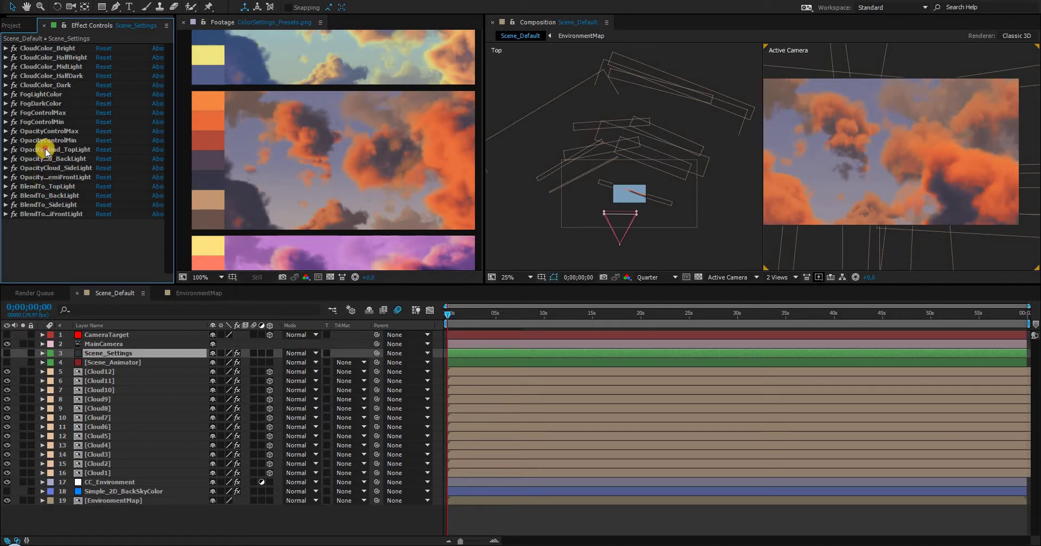
Step: Expand the four OpacityCloud effects, TopLight, BackLight, SideLight and SemiFrontLight, to reveal their sliders, and clear the effect selection
left_click(46, 150)
left_click(48, 177, "shift")
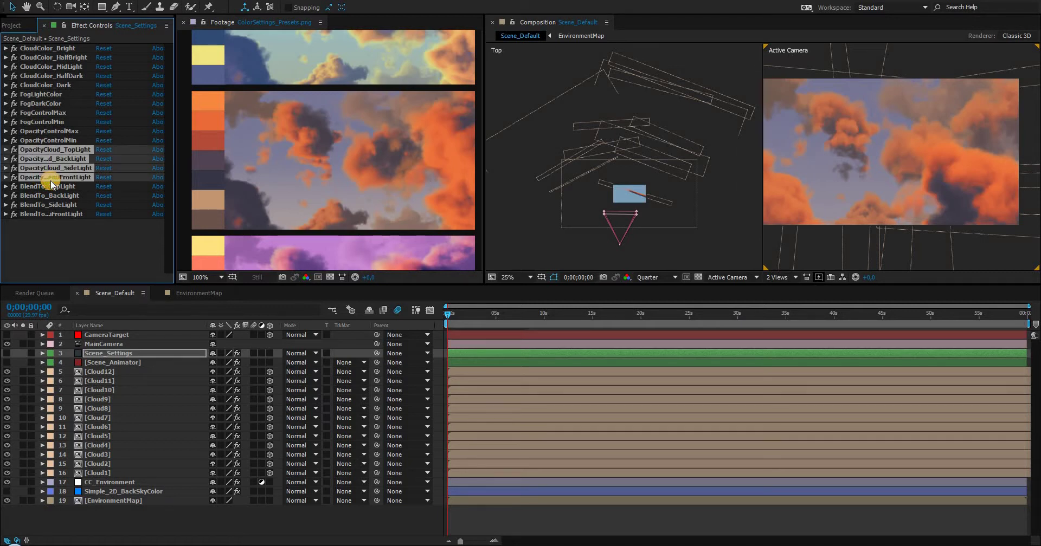
left_click(6, 179)
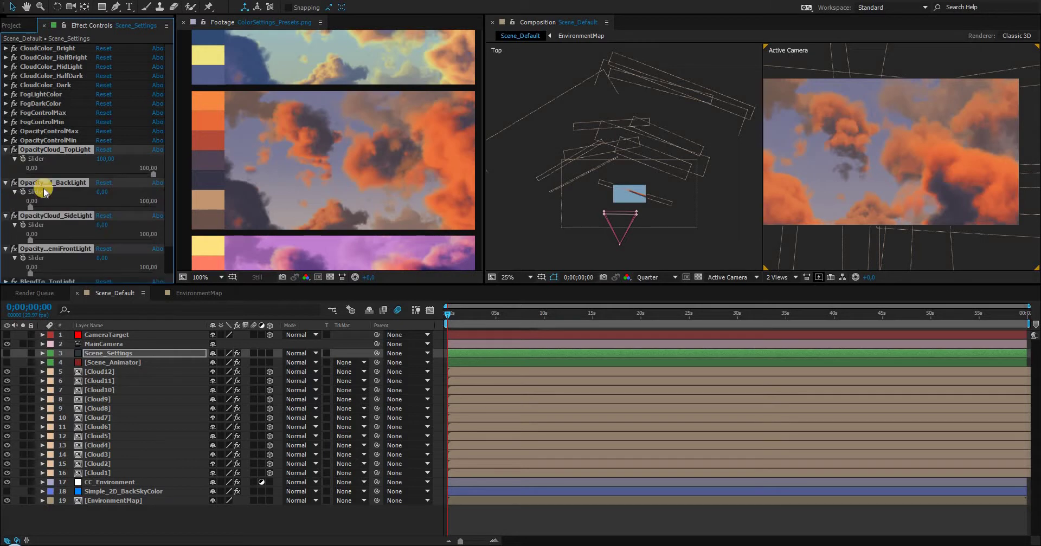
scroll(86, 177, "down", 1)
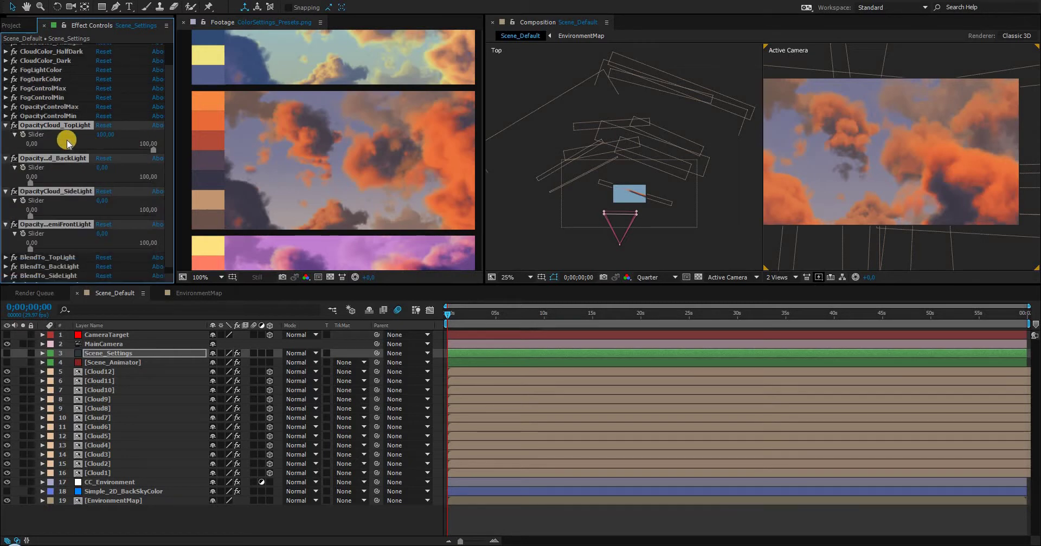
left_click(146, 145)
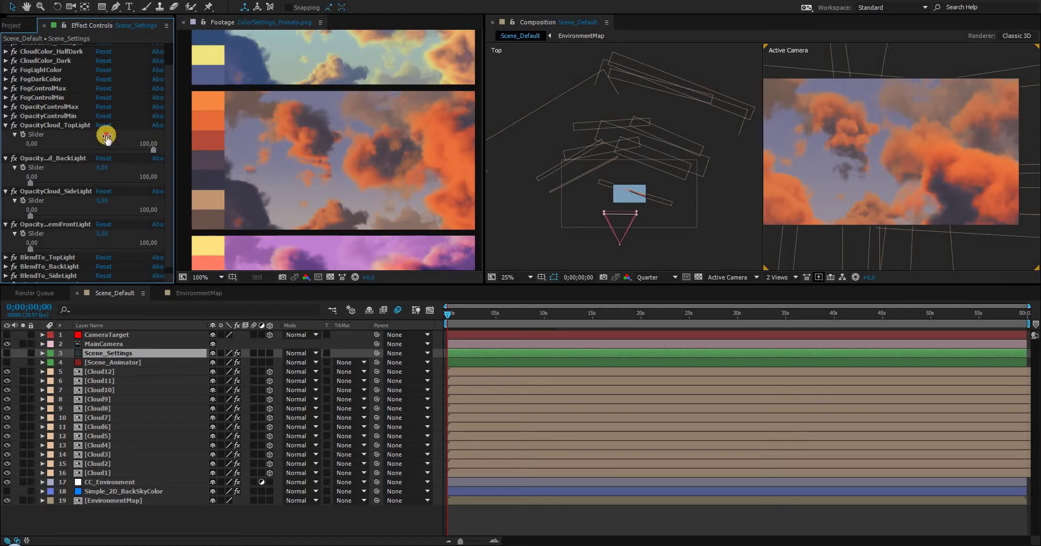
Step: Set the OpacityCloud_TopLight slider to 0 and the OpacityCloud_BackLight slider to 100
left_click(105, 135)
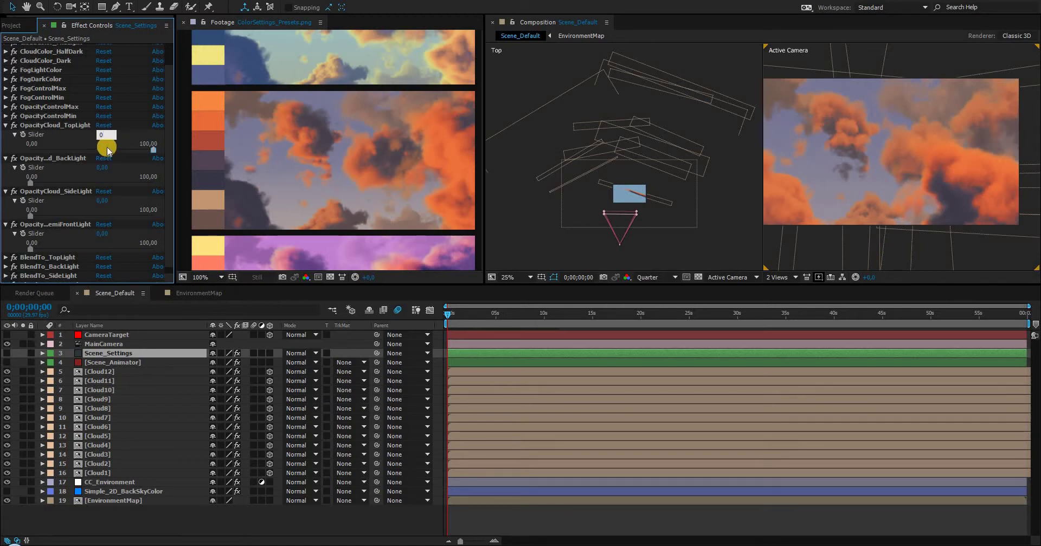
type("0")
key("Return")
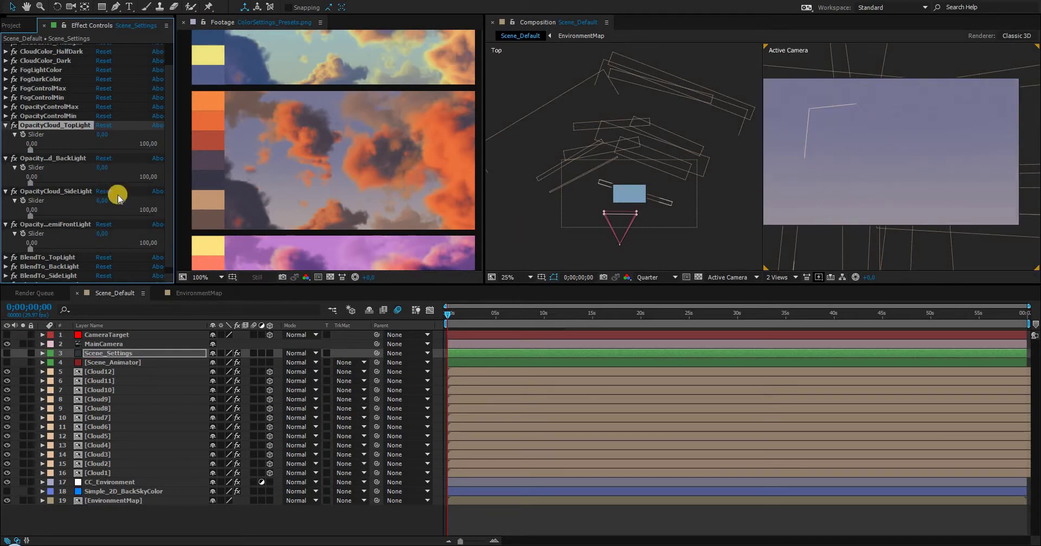
left_click(101, 168)
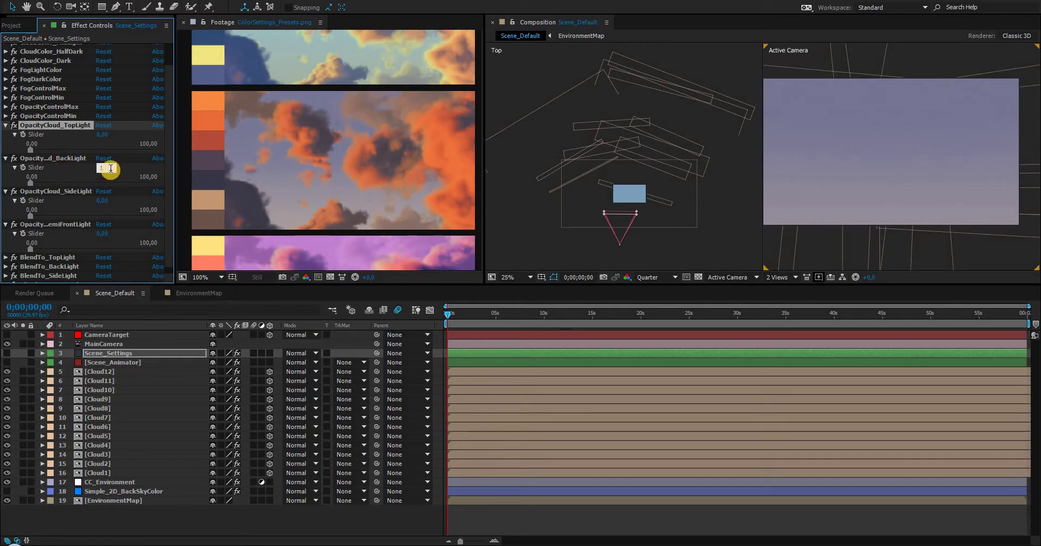
key("Return")
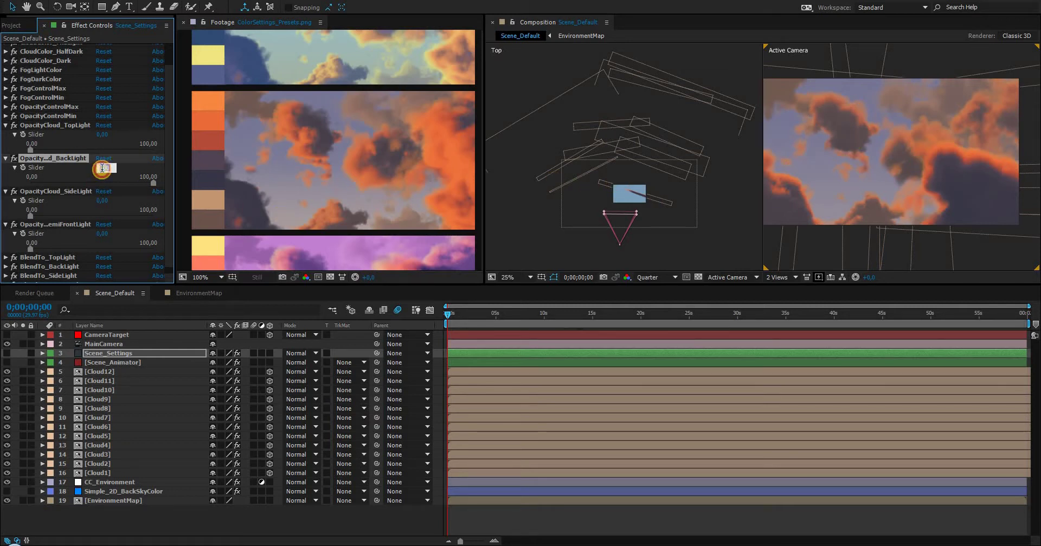
Step: Set the OpacityCloud_BackLight slider to 0 and the OpacityCloud_SideLight slider to 100
type("0")
key("Tab")
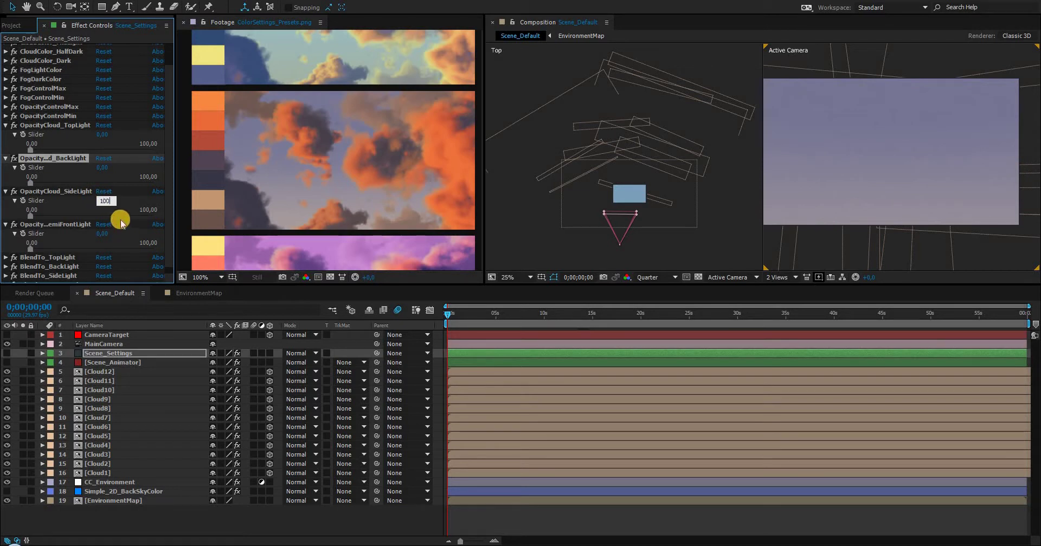
key("Return")
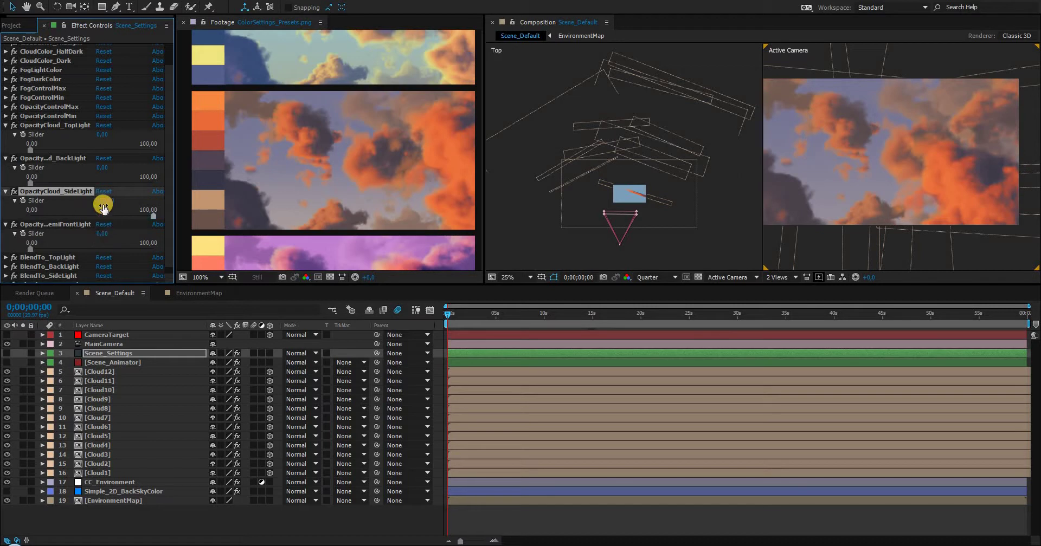
Step: Set the OpacityCloud_SideLight slider to 0 and the OpacityCloud_SemiFrontLight slider to 100
left_click(104, 199)
type("0")
key("Tab")
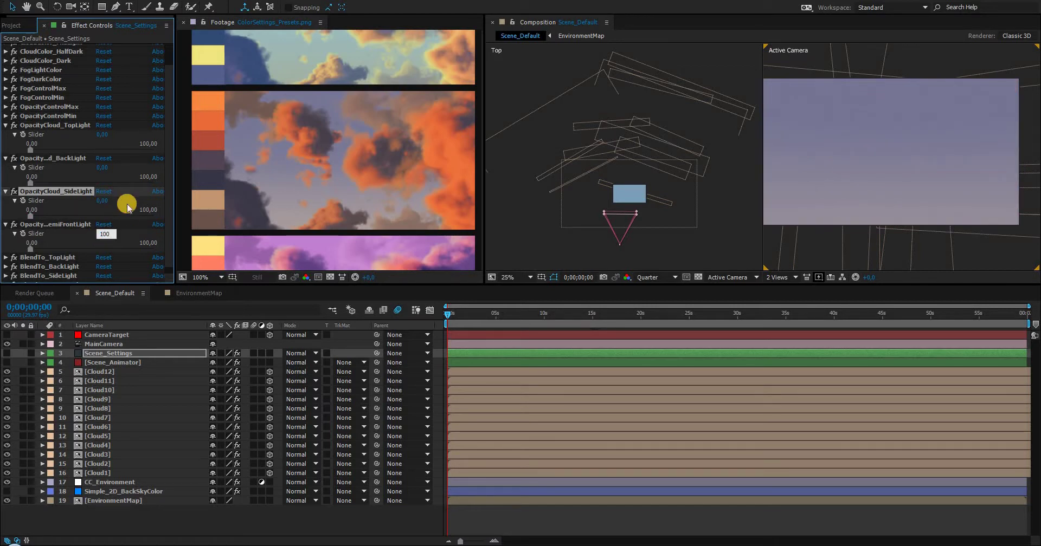
type("100")
key("Return")
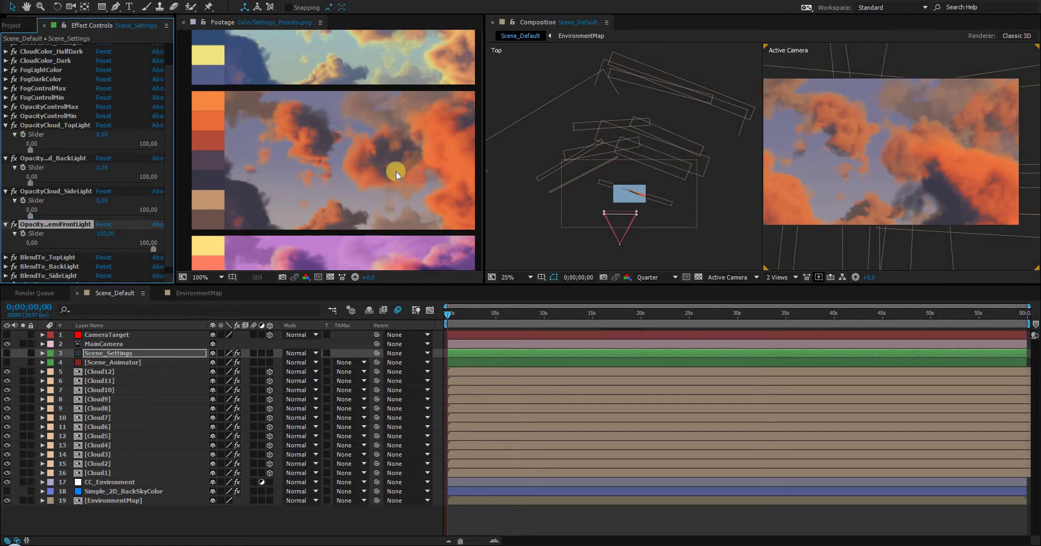
Step: Collapse the four OpacityCloud effects, TopLight, BackLight, SideLight and SemiFrontLight
left_click(5, 127)
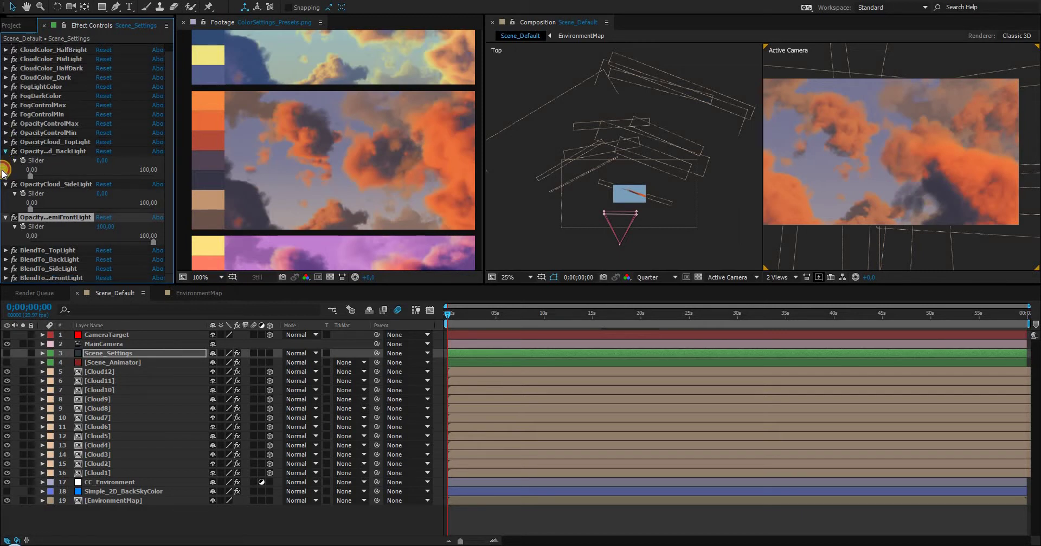
left_click(5, 161)
left_click(5, 168)
left_click(5, 177)
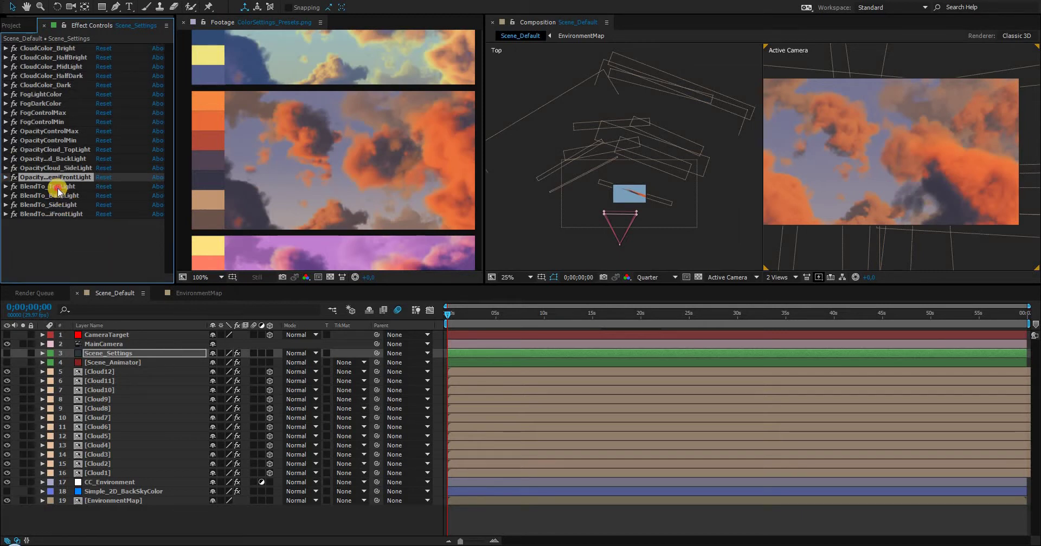
Step: Expand the BlendTo_TopLight effect and start keyframing its slider at 0 on the first frame
left_click(30, 187)
left_click(49, 214)
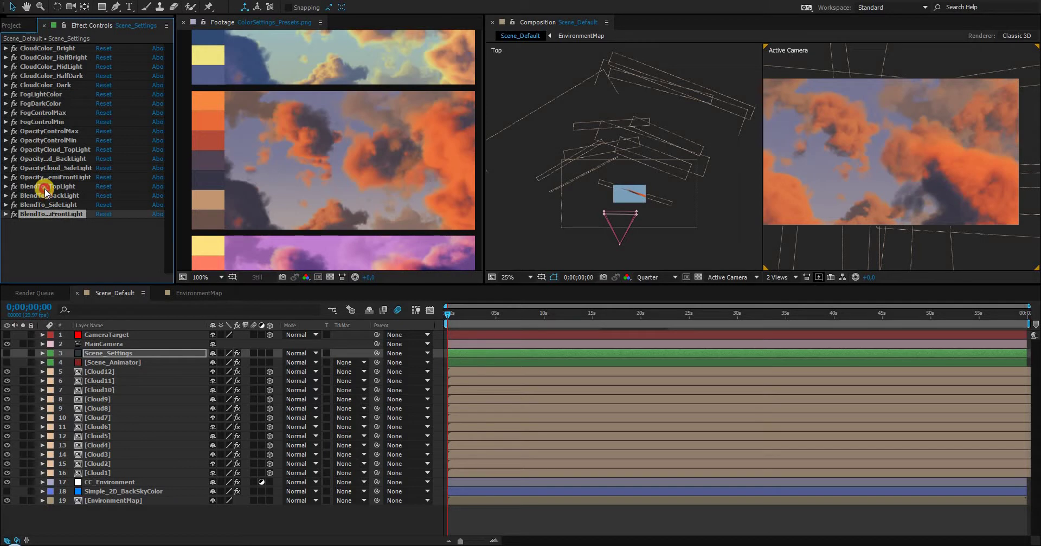
left_click(46, 189)
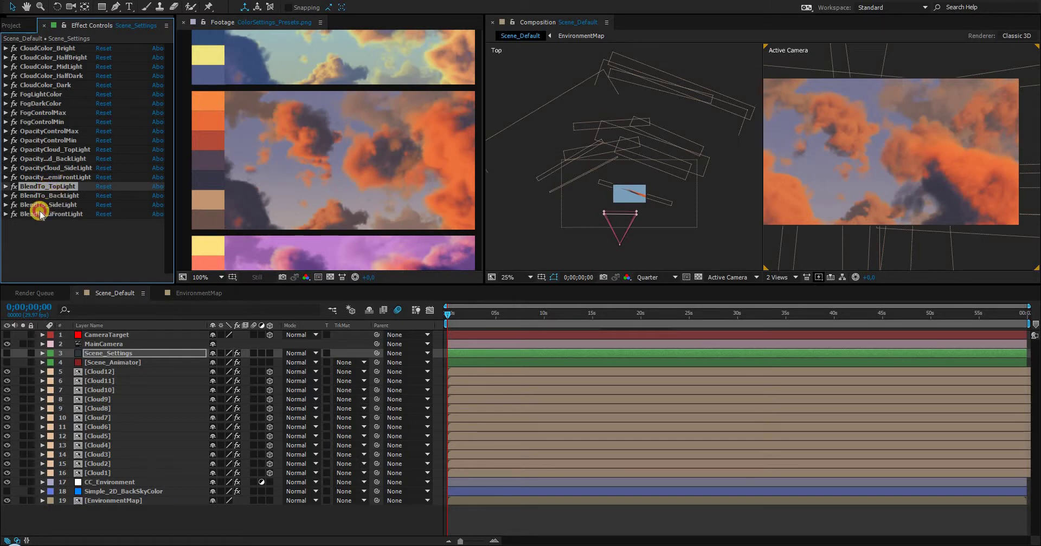
left_click(53, 195)
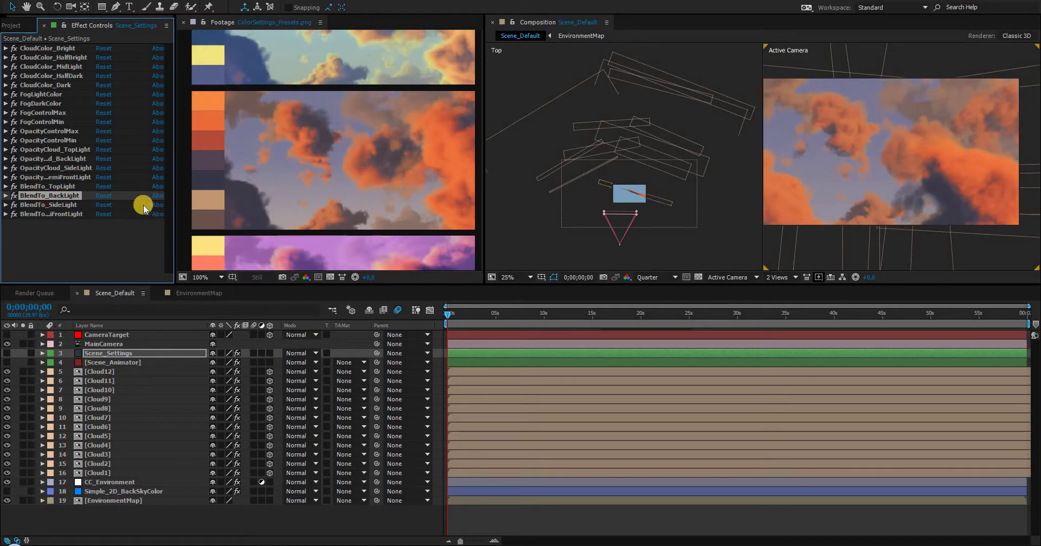
left_click(54, 186)
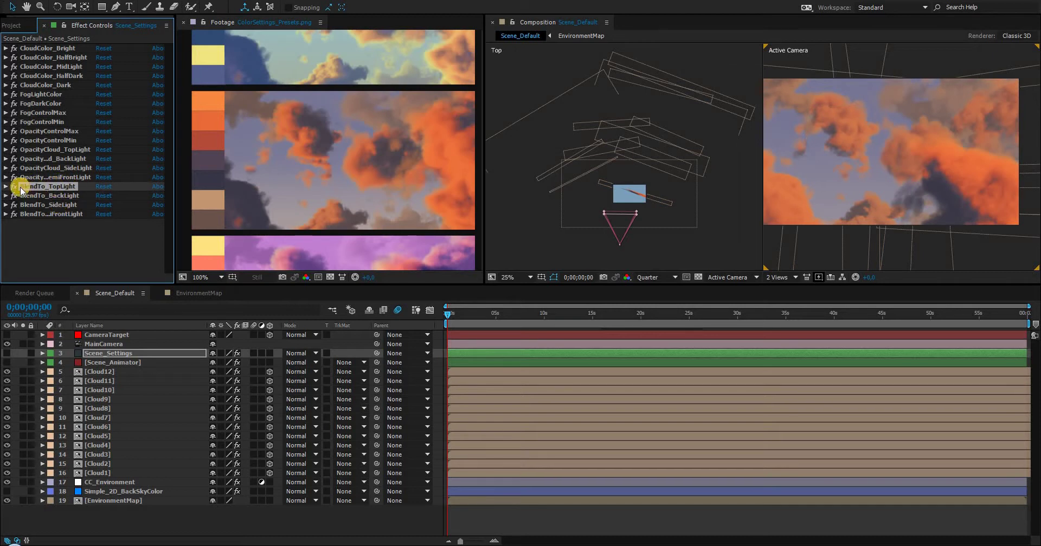
left_click(6, 186)
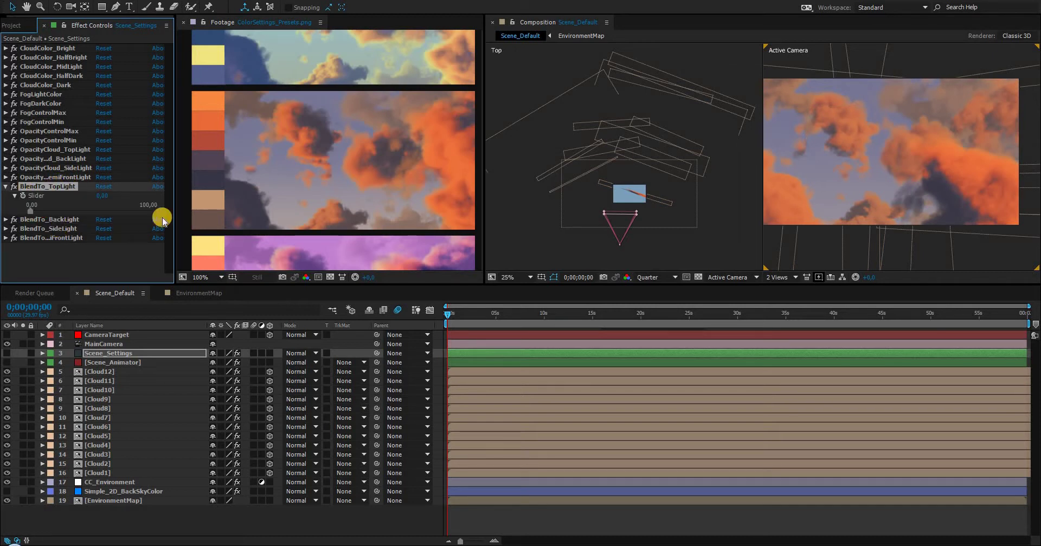
left_click(23, 196)
Step: Set the BlendTo_TopLight slider to 100 at 0;00;01;00 to add a second keyframe
left_click_drag(1029, 307, 564, 291)
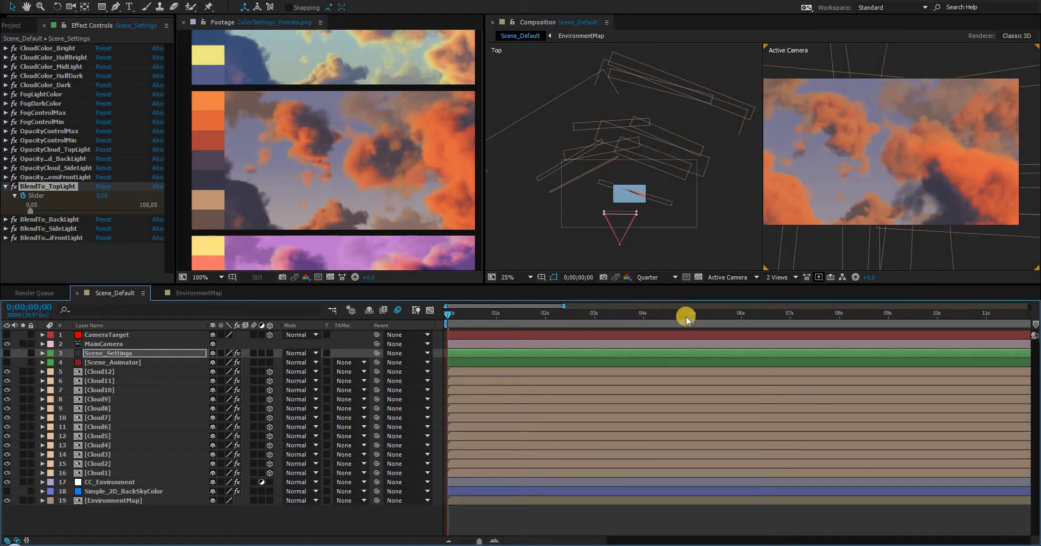
left_click_drag(563, 303, 526, 302)
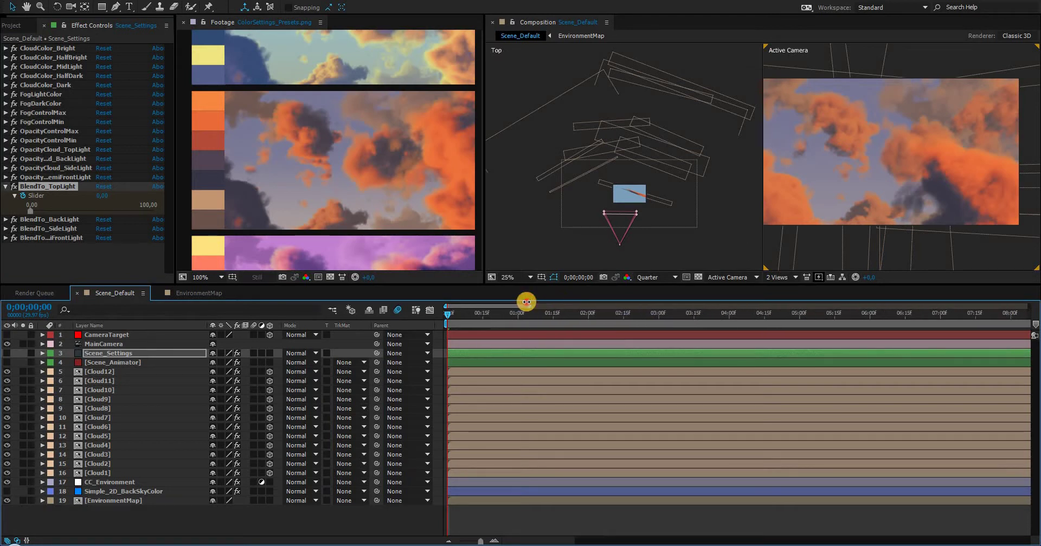
left_click(519, 313)
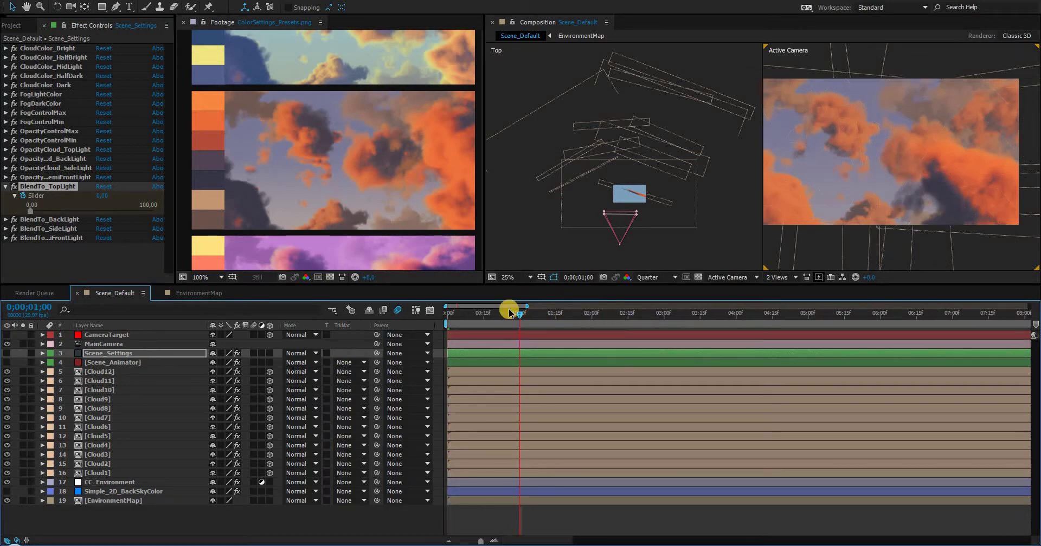
left_click(103, 196)
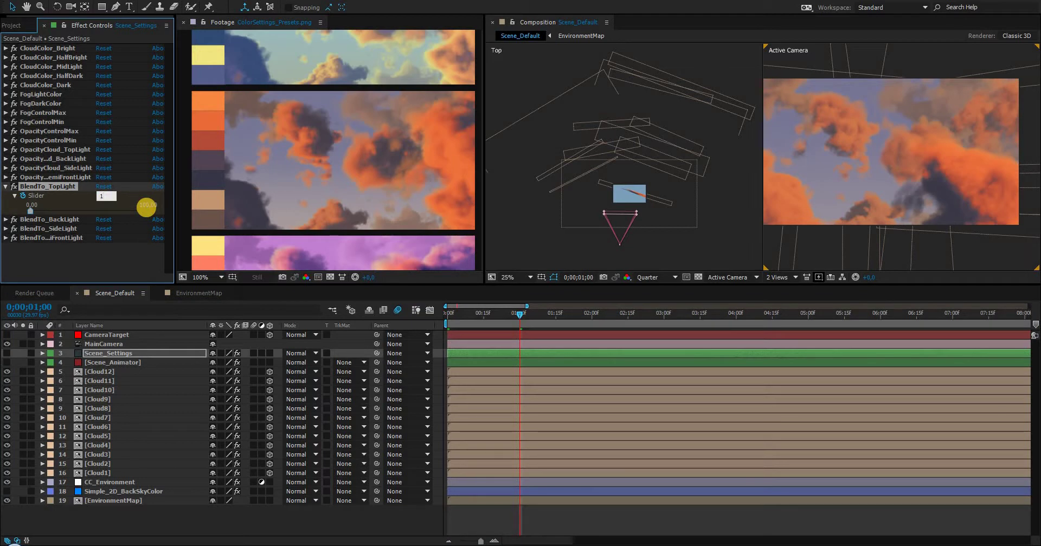
type("100")
key("Return")
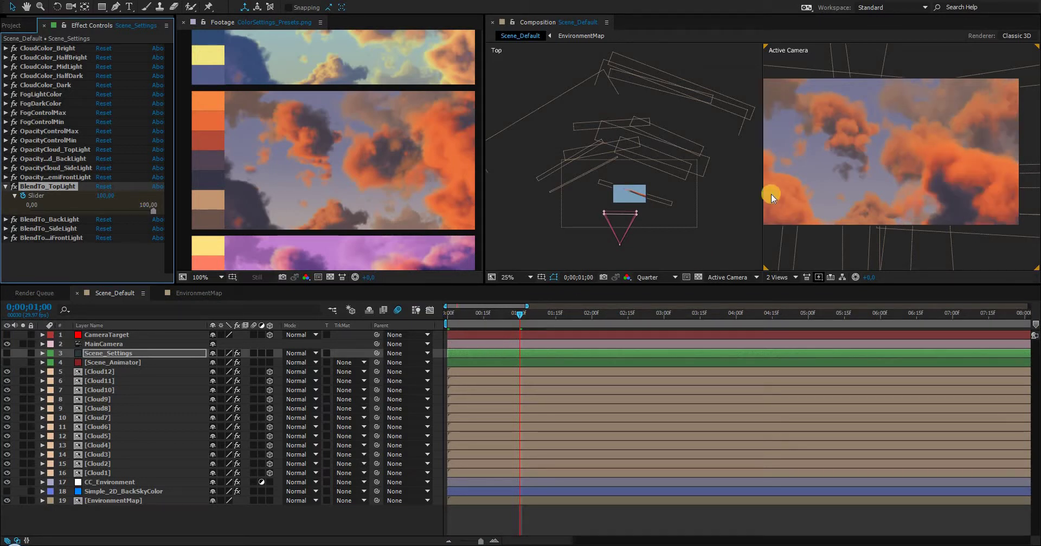
Step: Play the top-light blend animation from the first frame and stop at frame 10
left_click(445, 315)
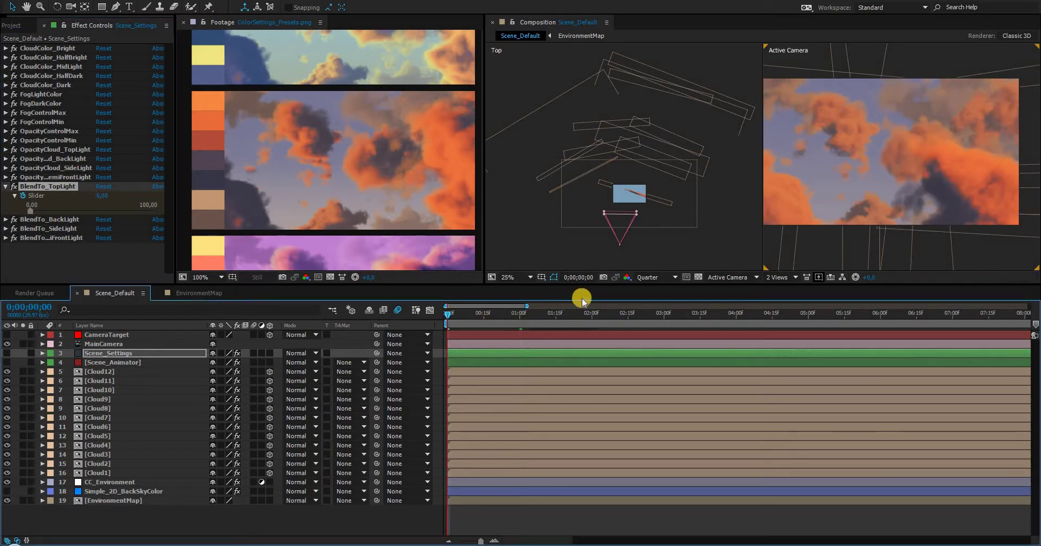
key("space")
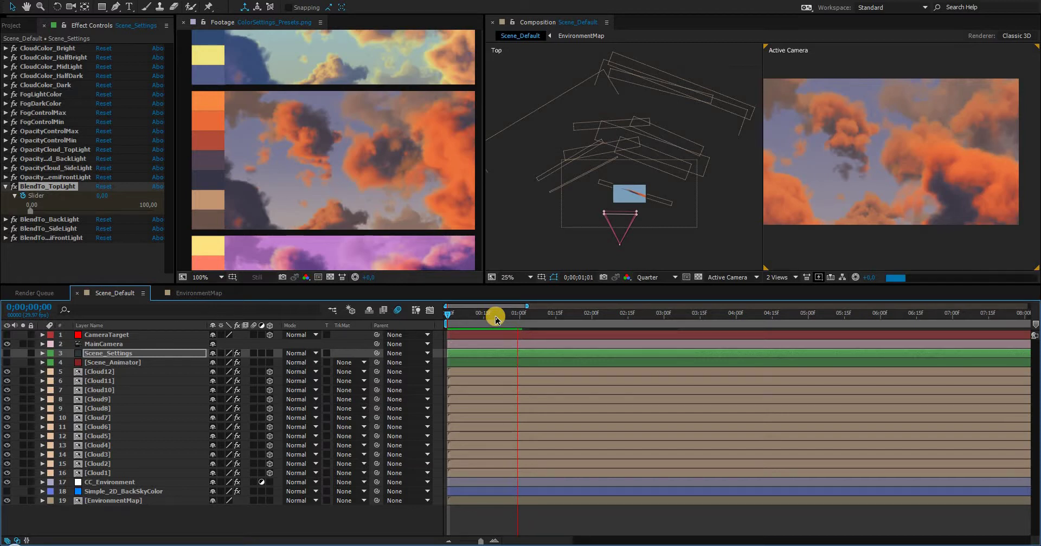
left_click(447, 318)
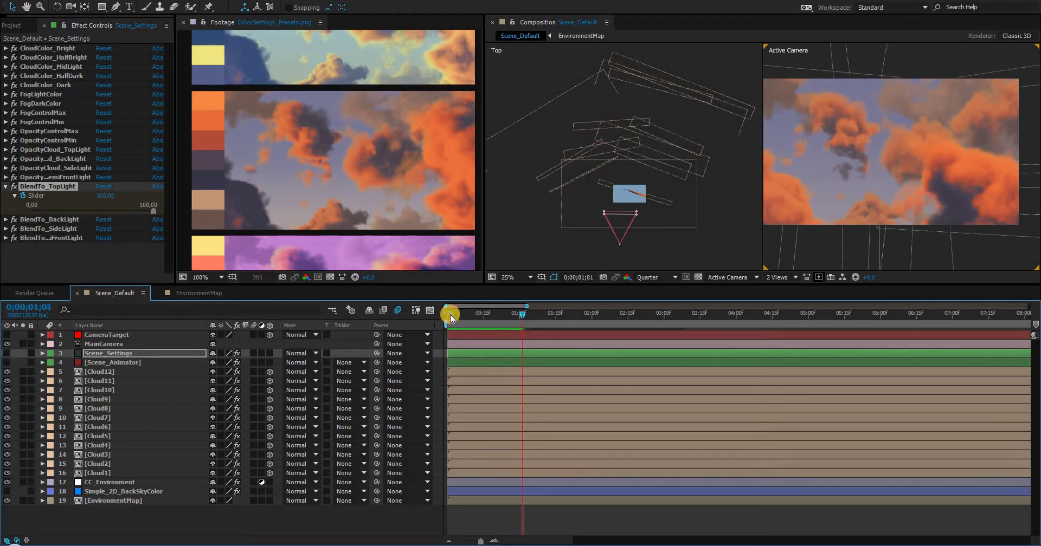
left_click(474, 315)
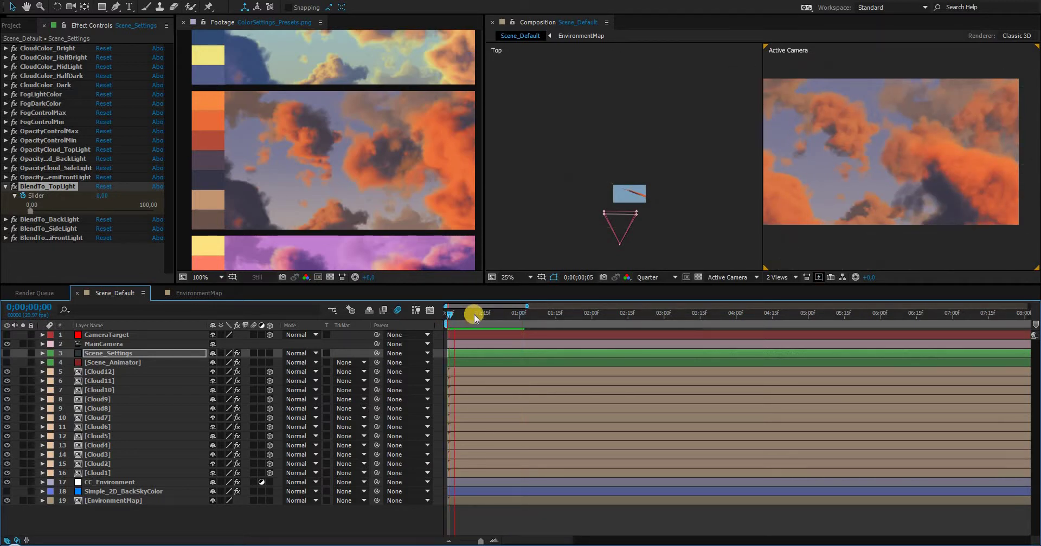
Step: Switch the composition to a single view, close the preset footage and enlarge the preview to 50%
left_click(782, 277)
left_click(790, 289)
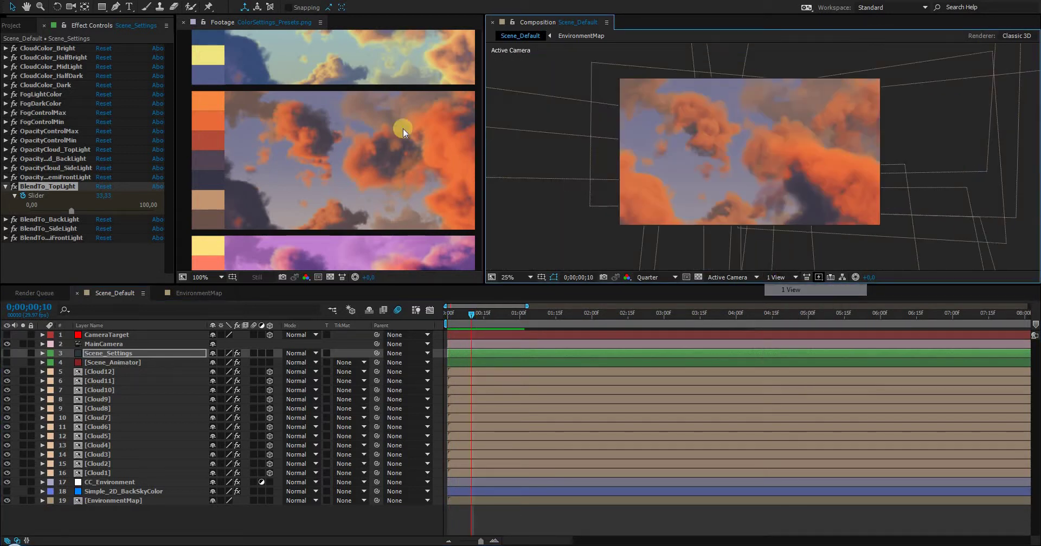
left_click(185, 23)
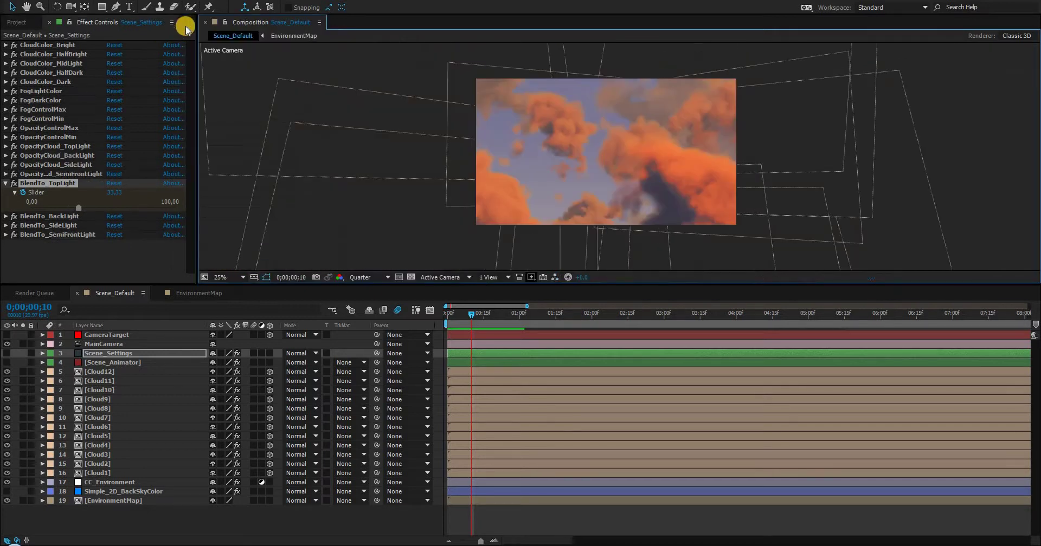
scroll(565, 194, "up", 2)
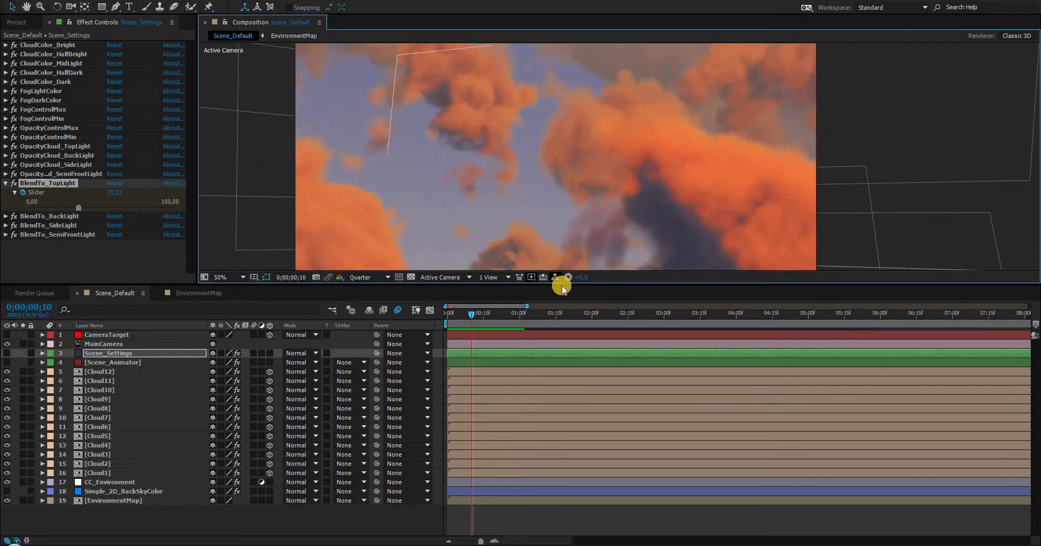
left_click_drag(564, 332, 557, 351)
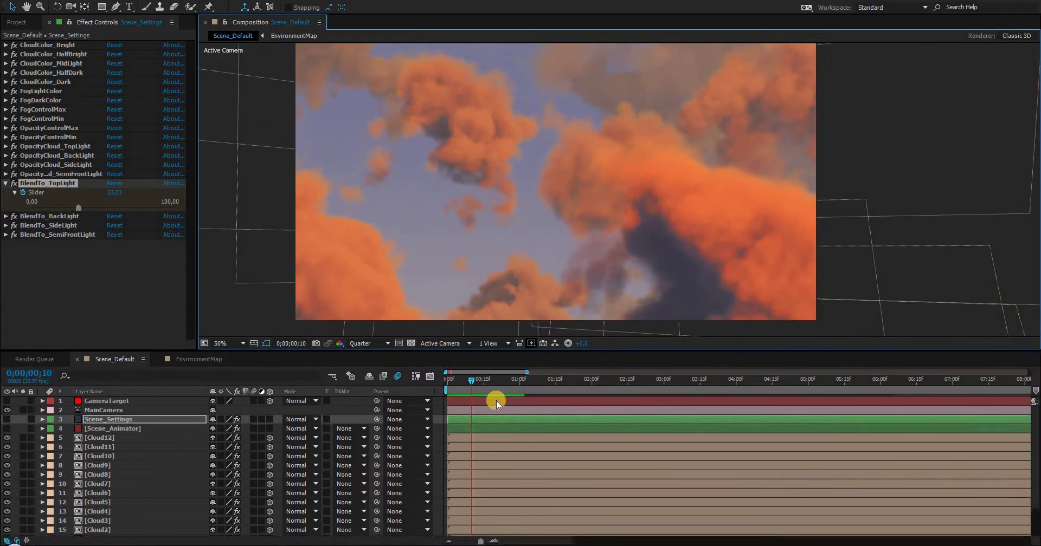
Step: Return to the first frame and shorten the work area so it ends at about one second
left_click(445, 382)
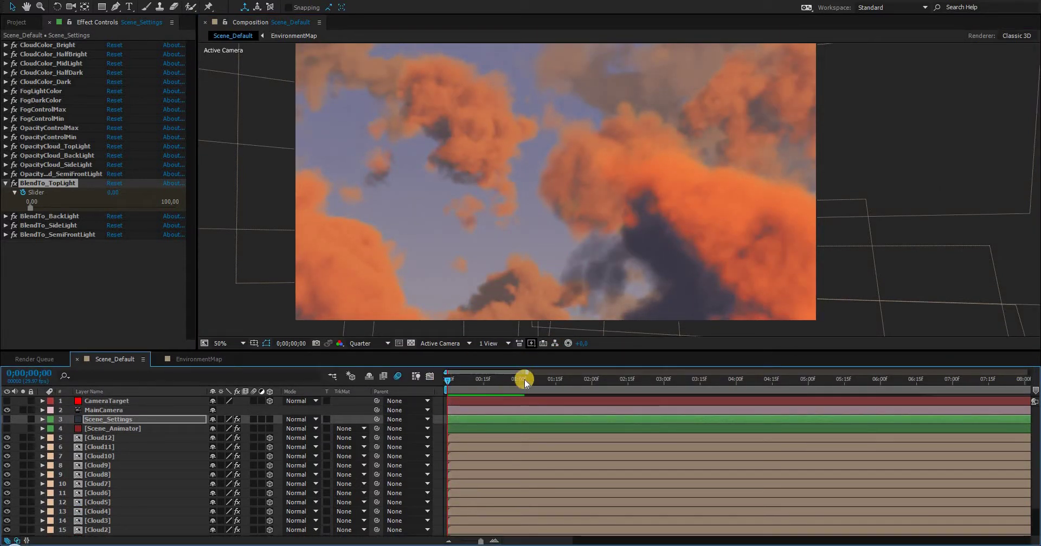
left_click_drag(526, 374, 237, 412)
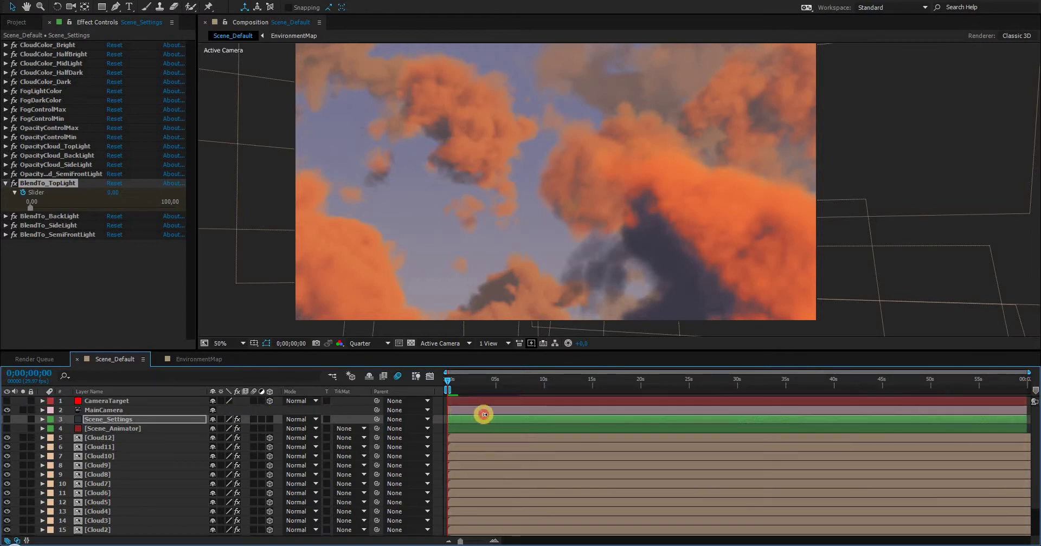
left_click_drag(484, 415, 483, 414)
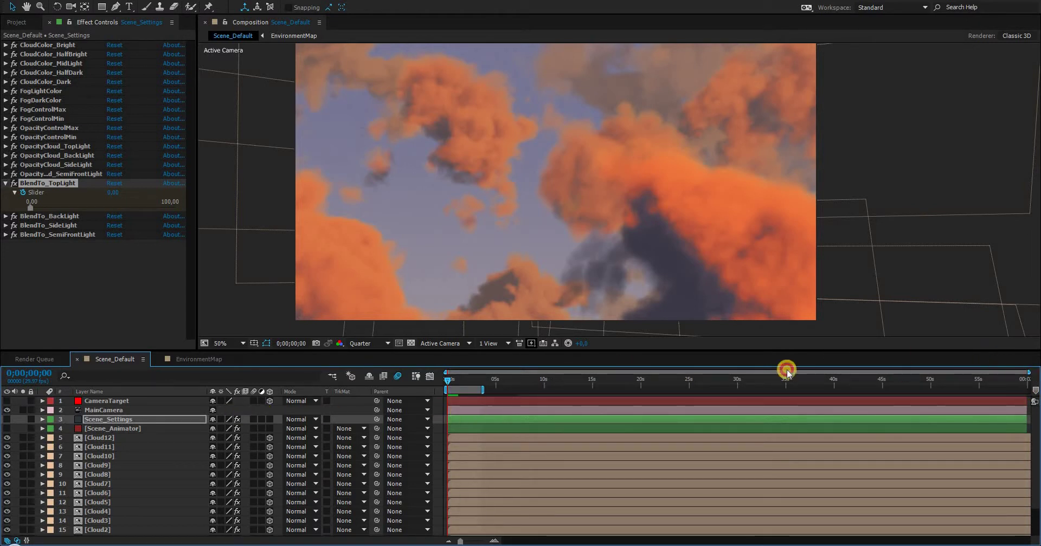
left_click_drag(786, 371, 495, 344)
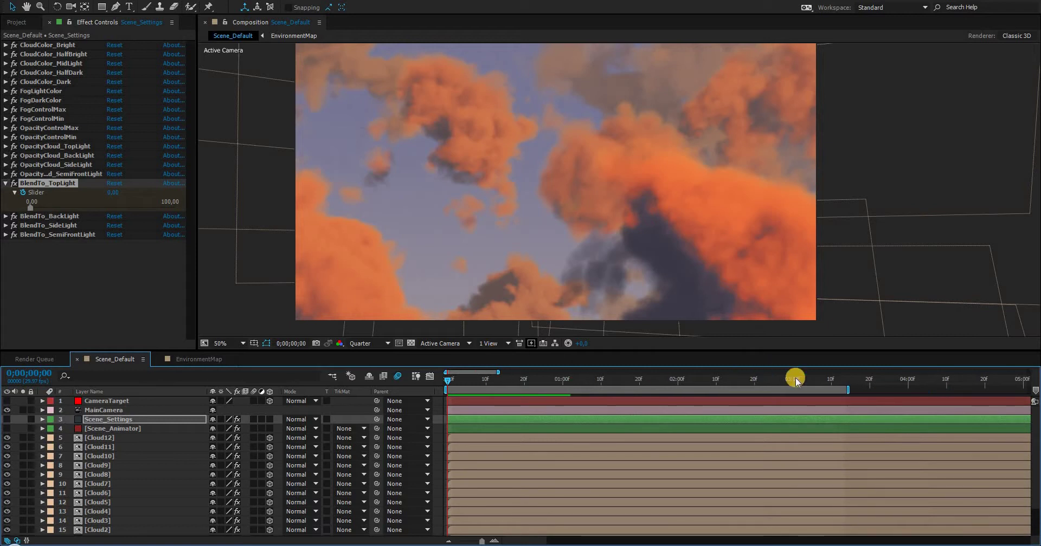
left_click_drag(849, 392, 565, 392)
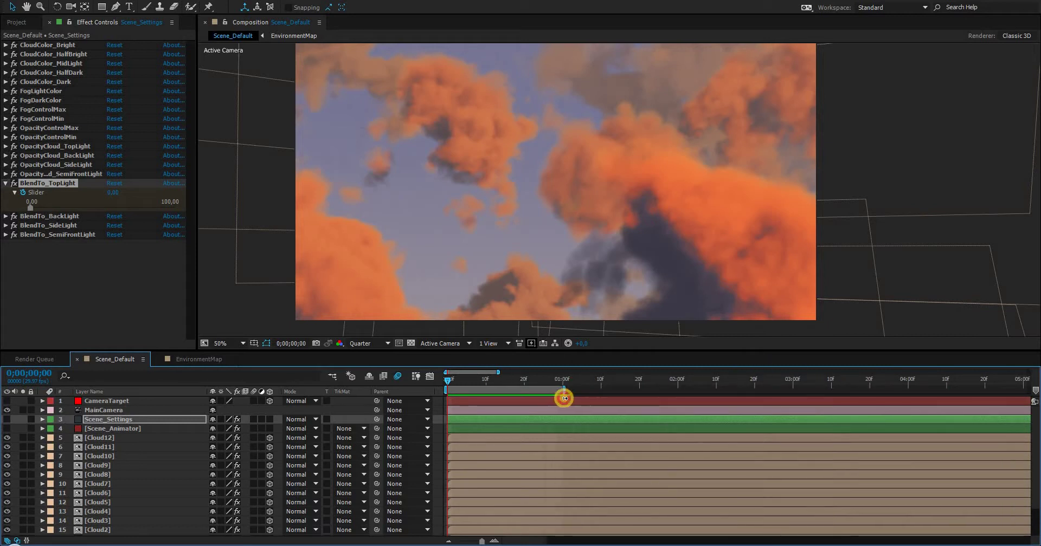
Step: Preview and scrub the top-light blend within the shortened work area, finishing on the first frame
key("space")
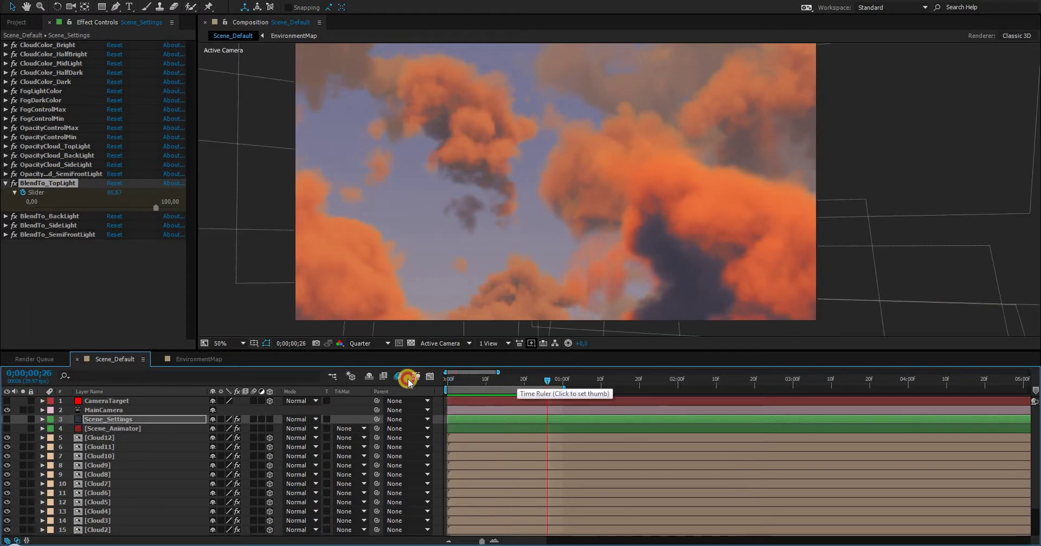
left_click_drag(516, 391, 569, 379)
left_click(408, 381)
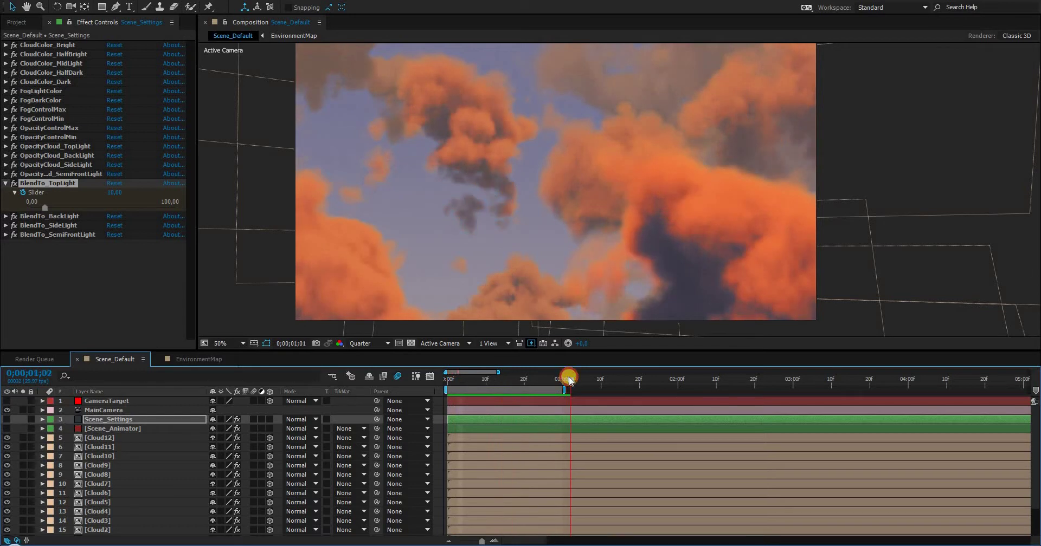
left_click_drag(447, 374, 420, 365)
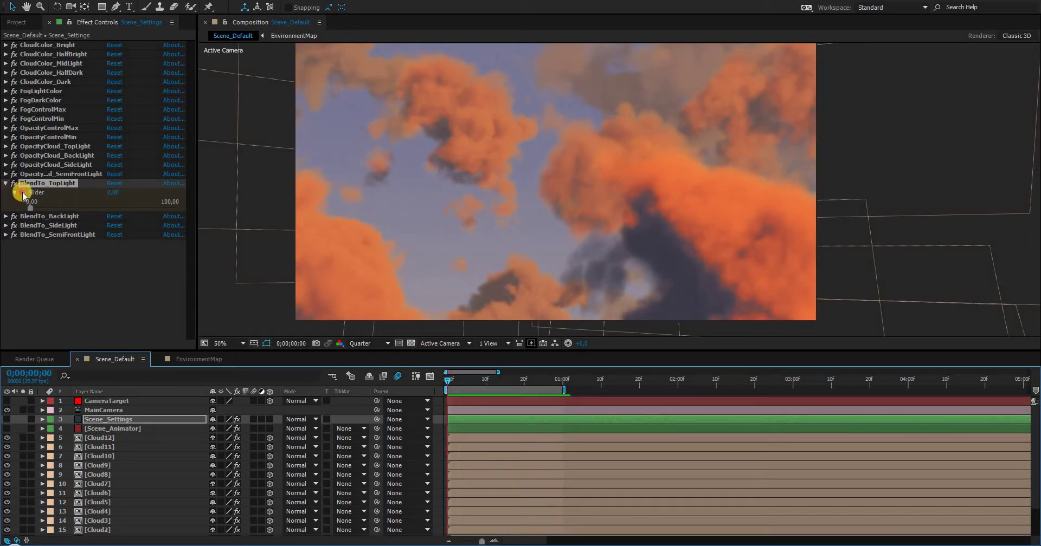
Step: Collapse the BlendTo_TopLight effect and expand BlendTo_BackLight to reveal its slider
left_click(58, 186)
left_click(4, 184)
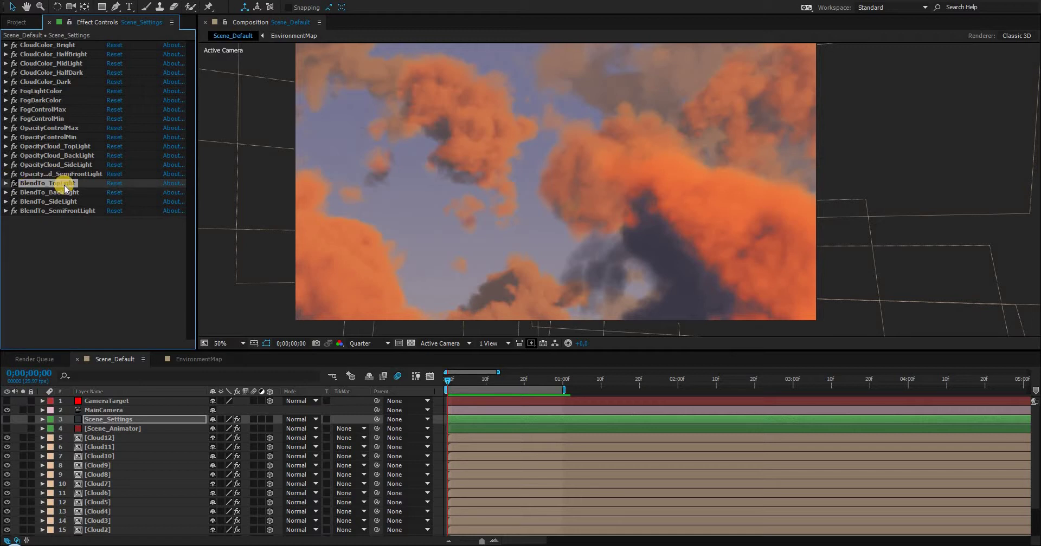
left_click(64, 193)
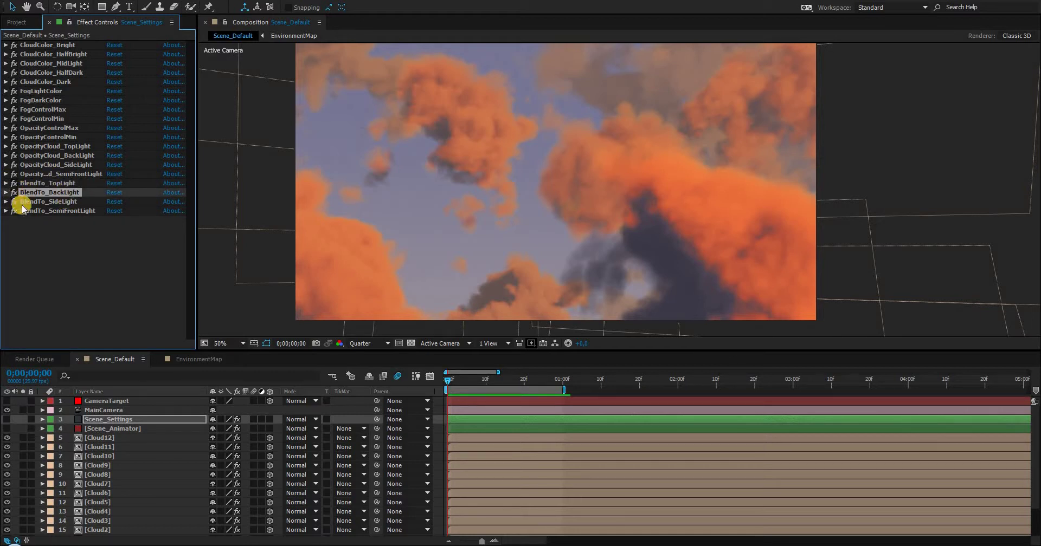
left_click(56, 201)
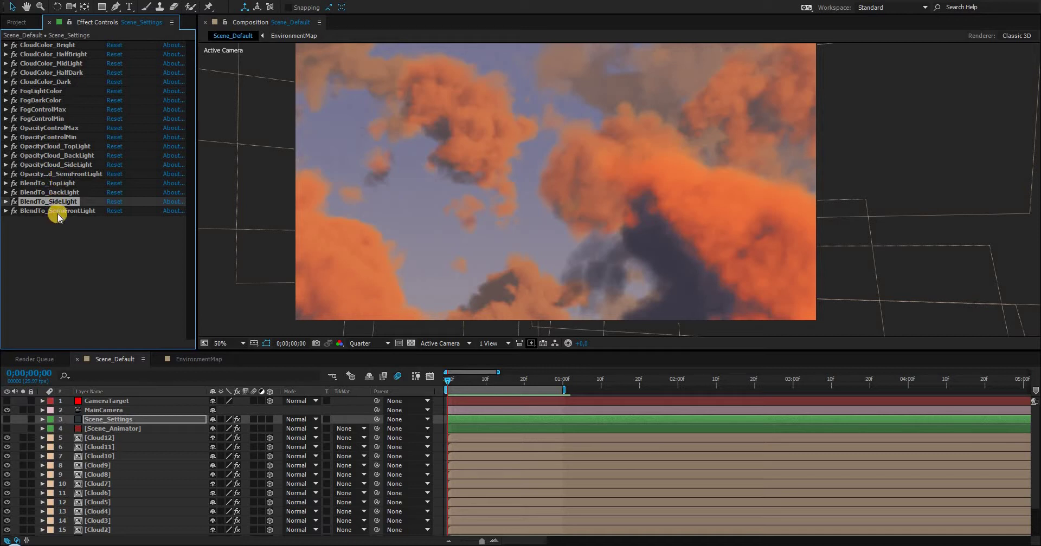
left_click(51, 194)
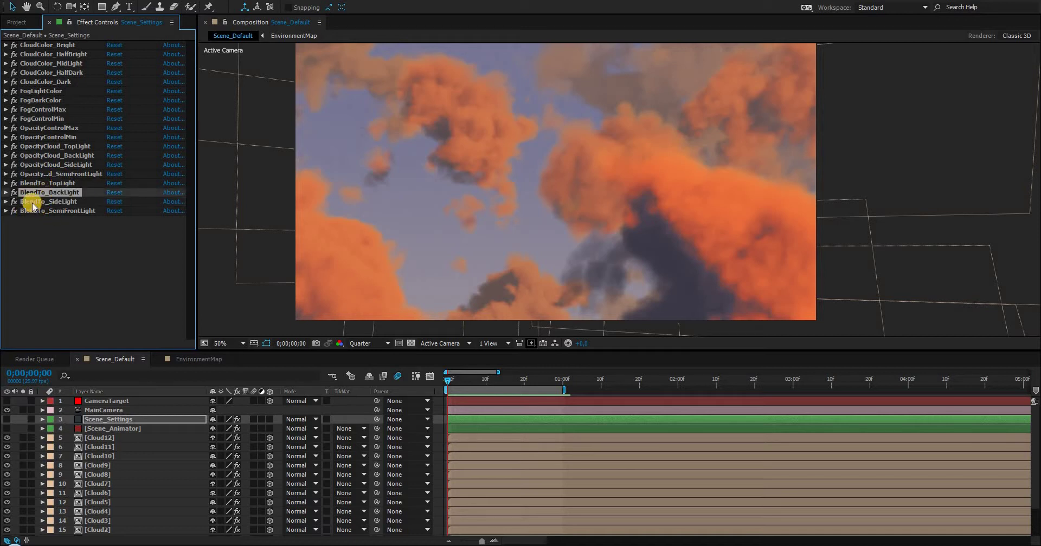
left_click(6, 192)
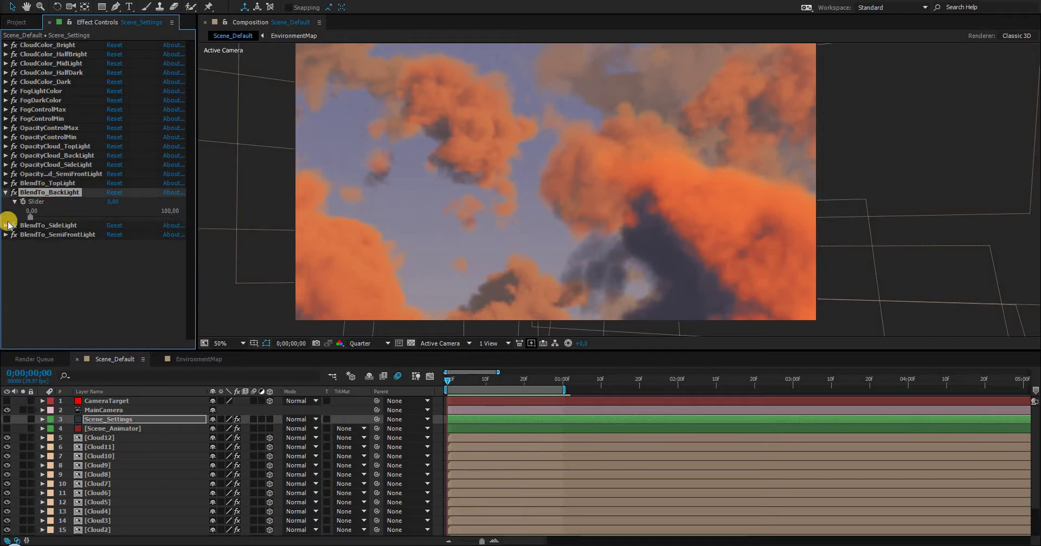
Step: Animate the BlendTo_BackLight slider from 0 at the first frame to 100 at one second, and return to the first frame
left_click(562, 379)
left_click(112, 203)
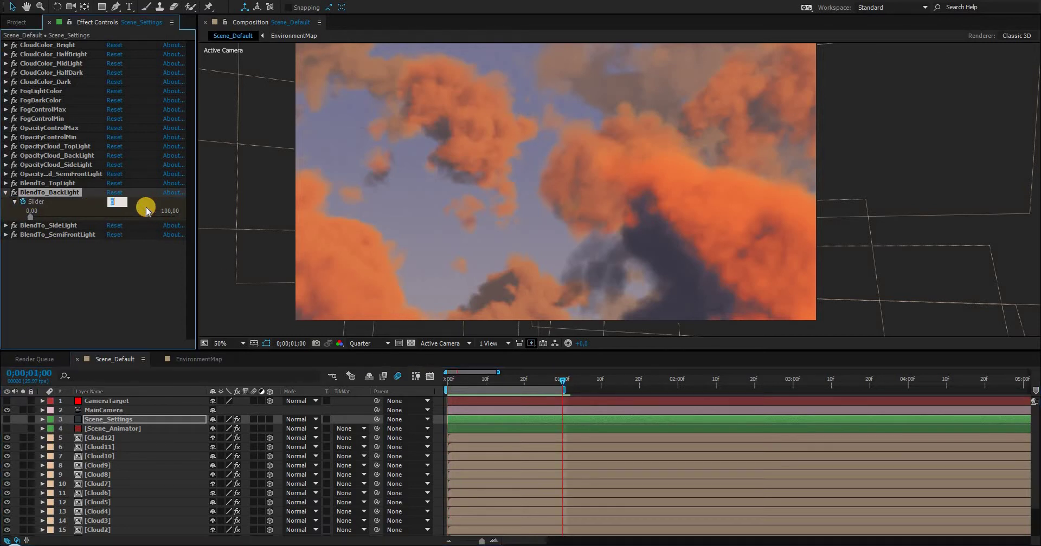
key("Return")
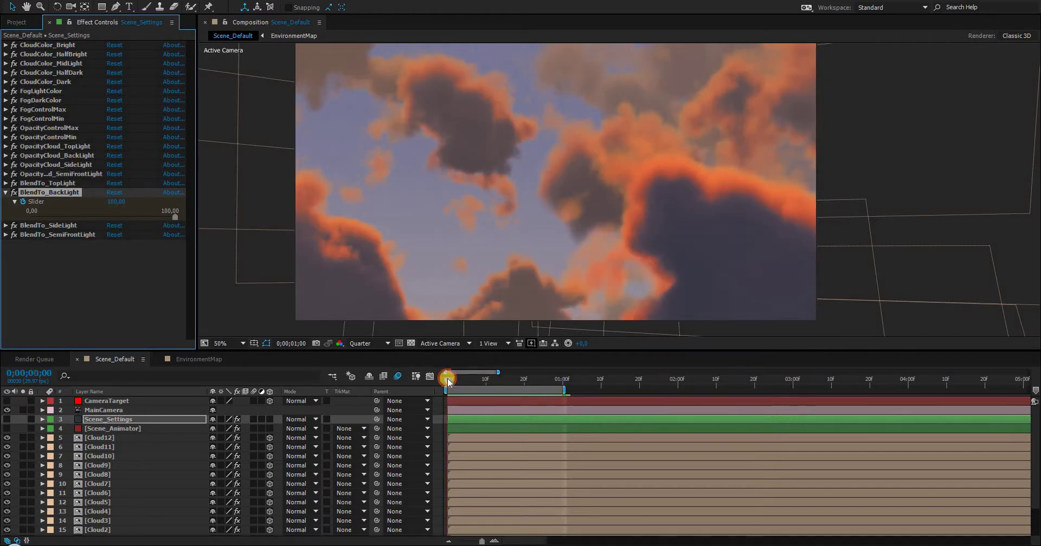
left_click(448, 381)
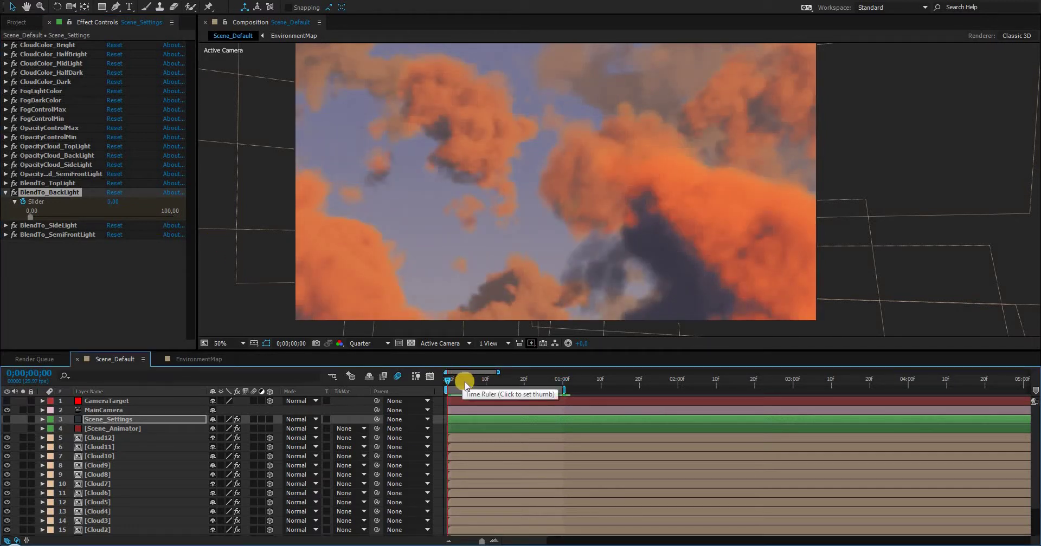
Step: Preview and scrub the back-light blend across the first second, finishing on the first frame
key("space")
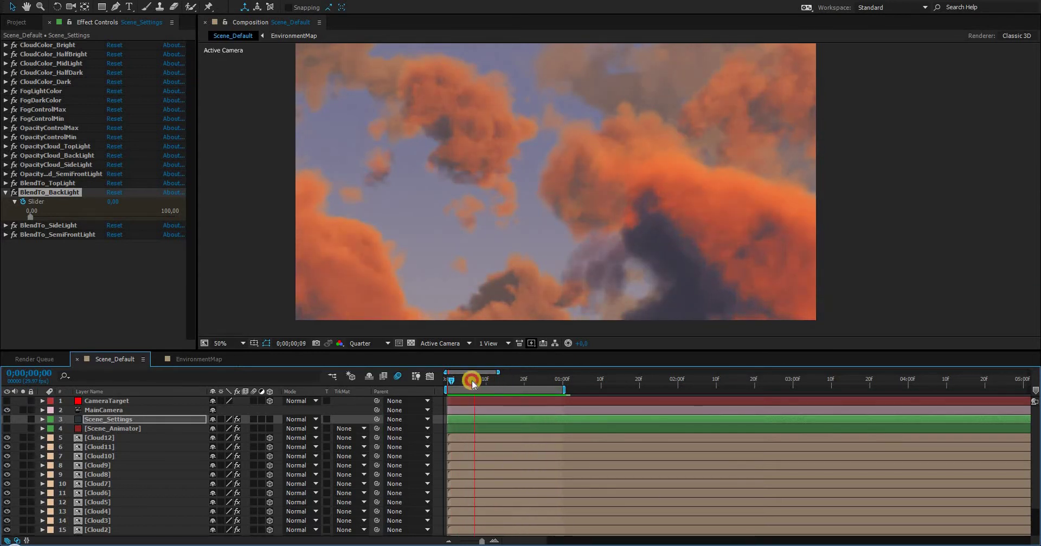
left_click(472, 380)
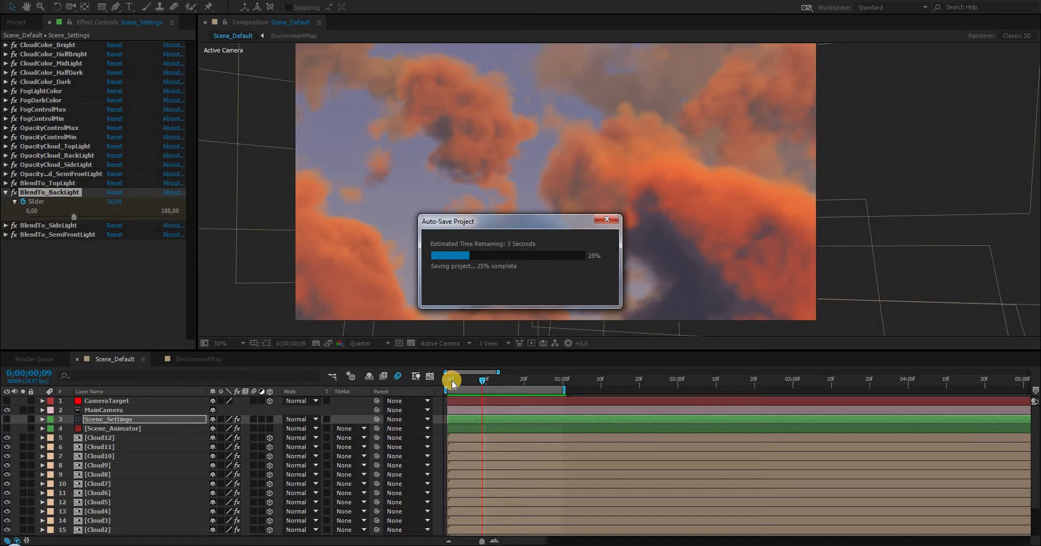
mouse_move(451, 381)
left_mouse_down()
mouse_move(556, 384)
mouse_move(436, 374)
left_mouse_up()
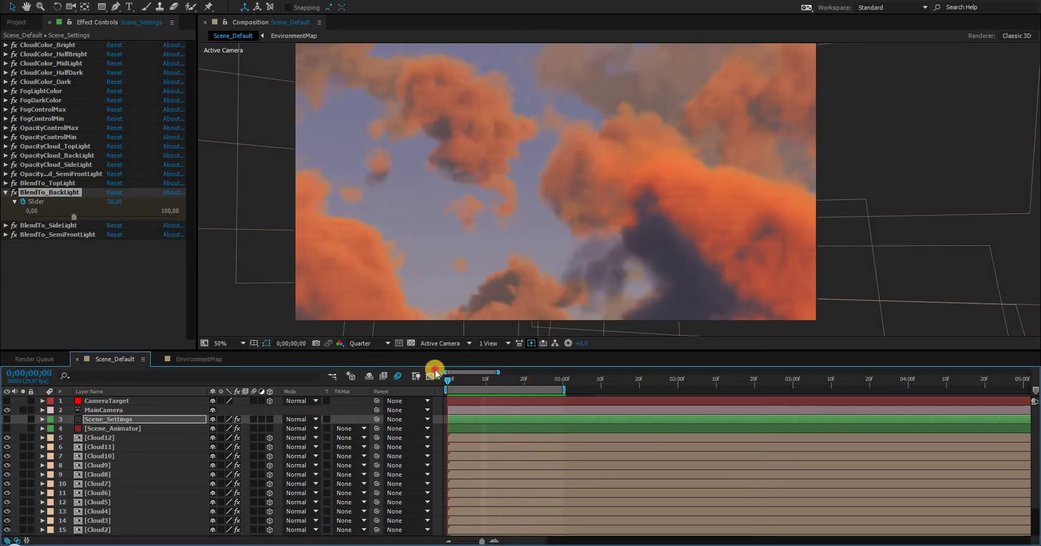
key("space")
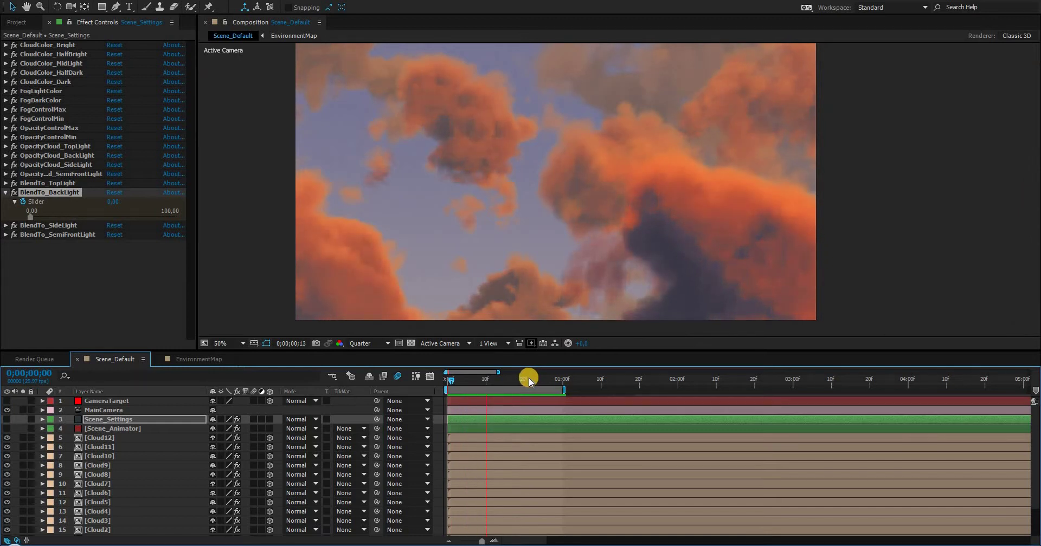
left_click(512, 381)
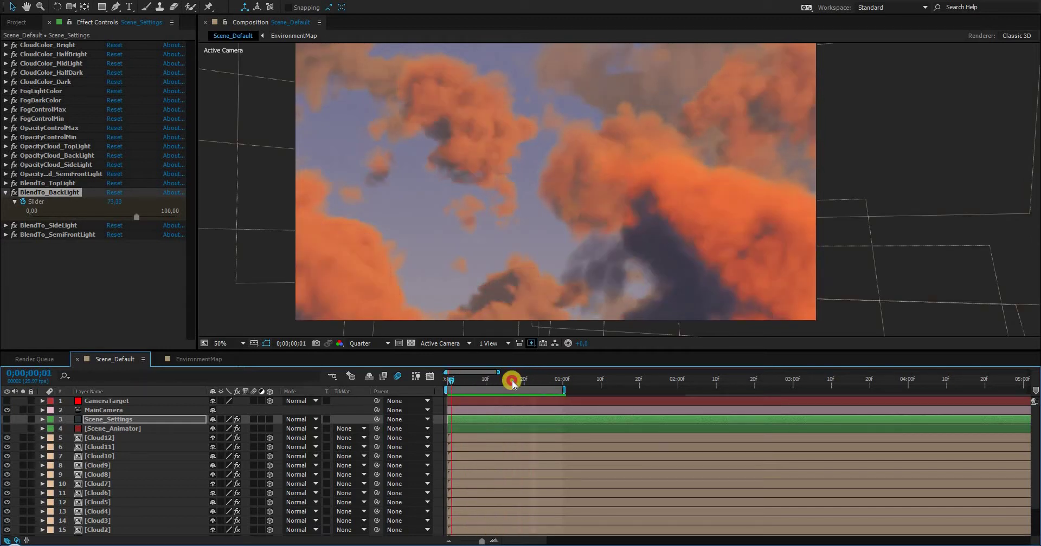
left_click_drag(513, 381, 537, 382)
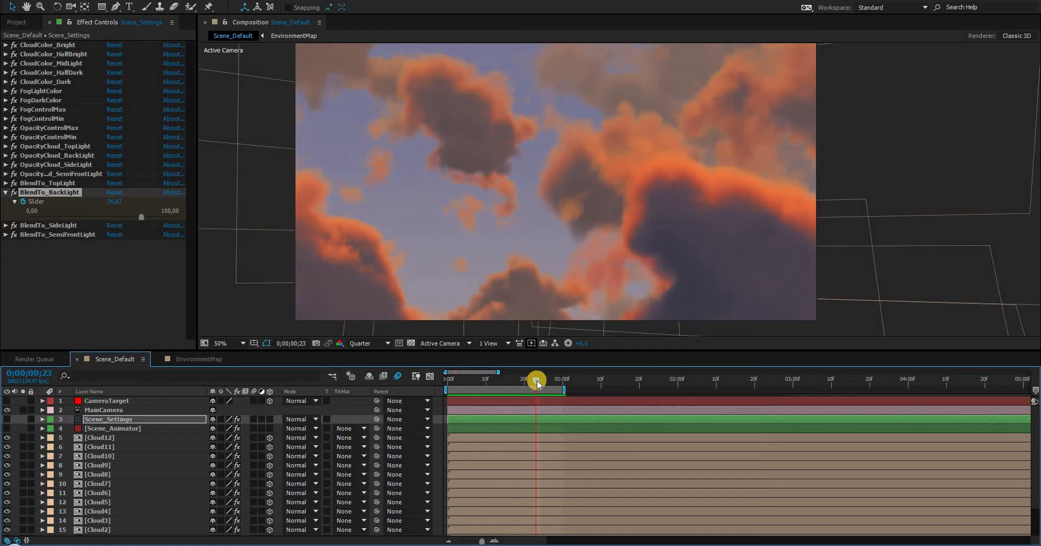
left_click_drag(536, 381, 555, 380)
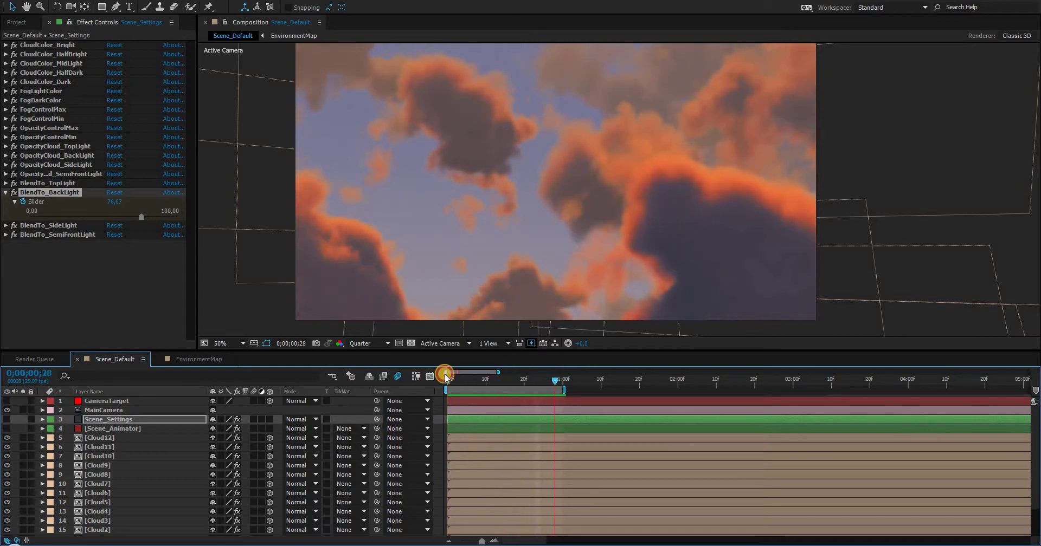
left_click(445, 377)
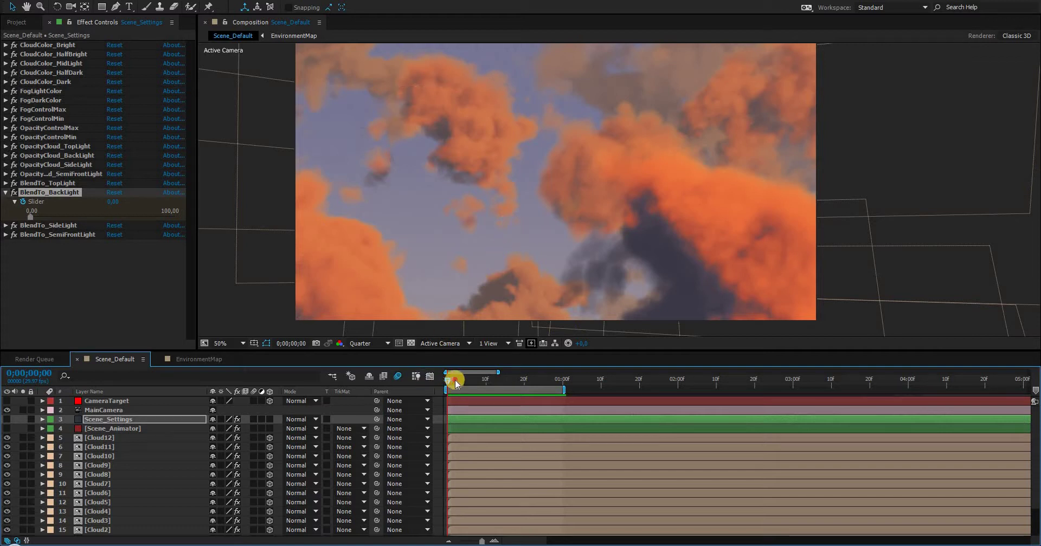
left_click_drag(455, 382, 404, 367)
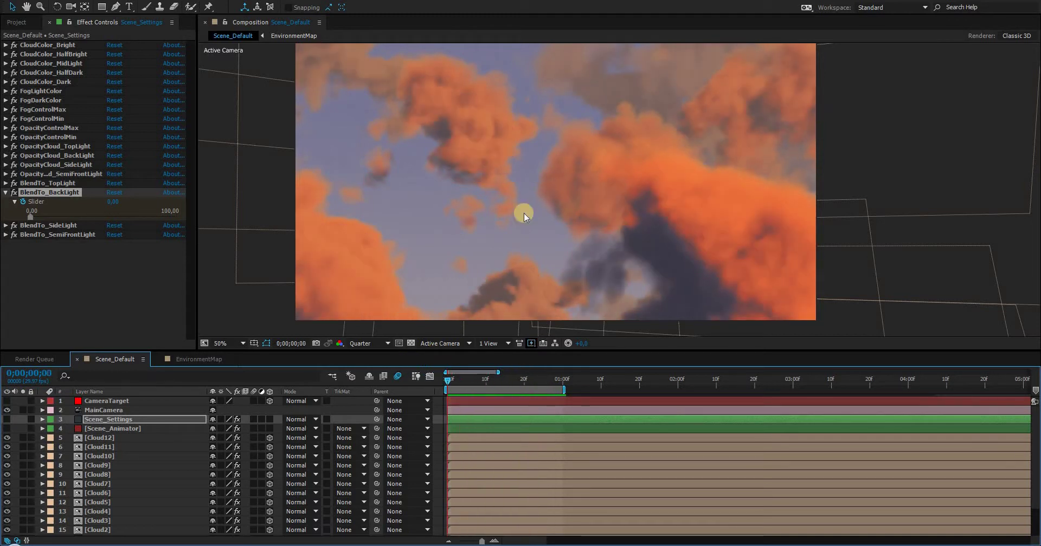
Step: Select the MainCamera layer and show the composition in two horizontal views, with the whole camera in the Top view
left_click(103, 411)
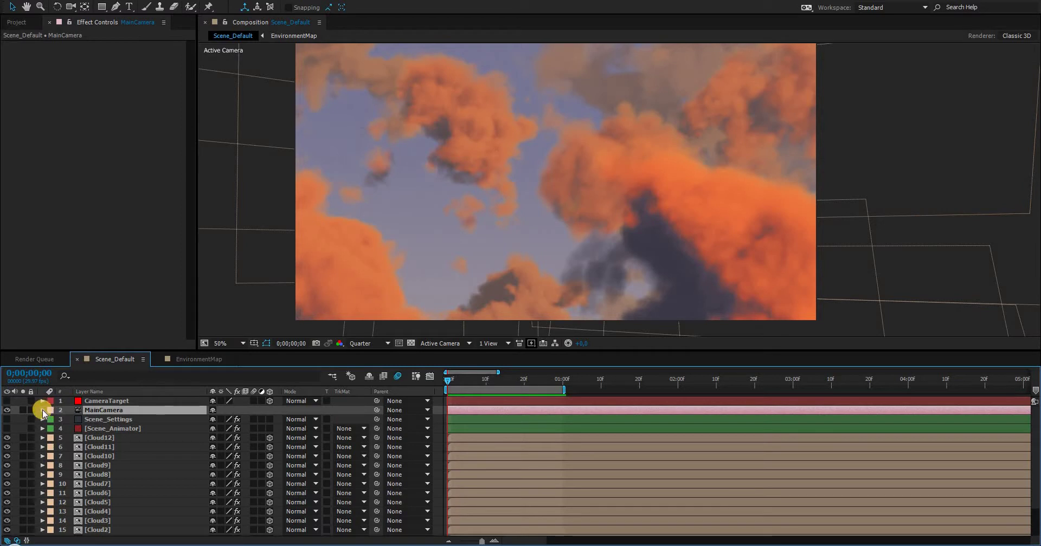
left_click(499, 347)
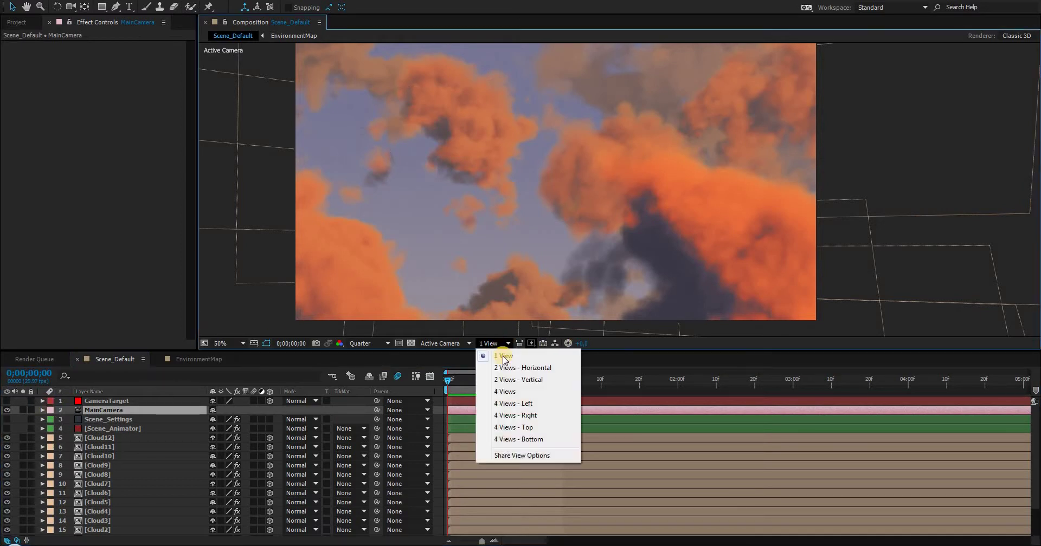
left_click(508, 369)
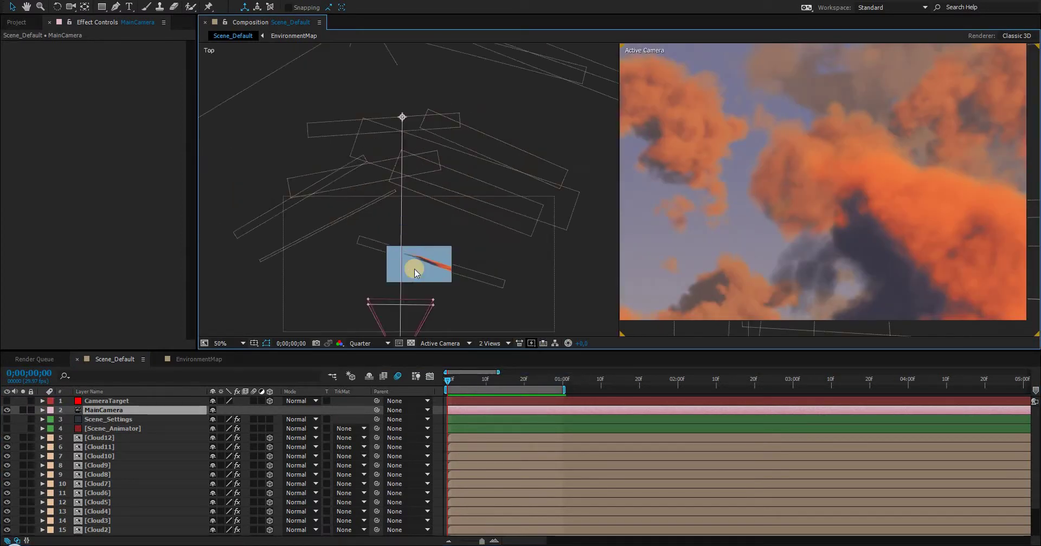
left_click_drag(458, 277, 458, 193)
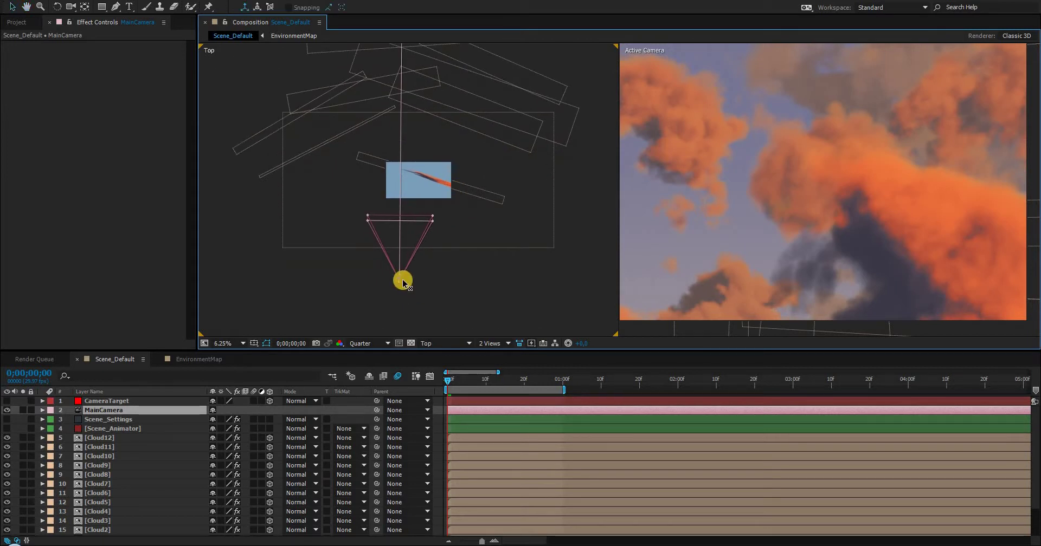
Step: Move MainCamera back and forth in the Top view to try different distances, leaving it slightly farther from the clouds
left_click_drag(404, 281, 408, 509)
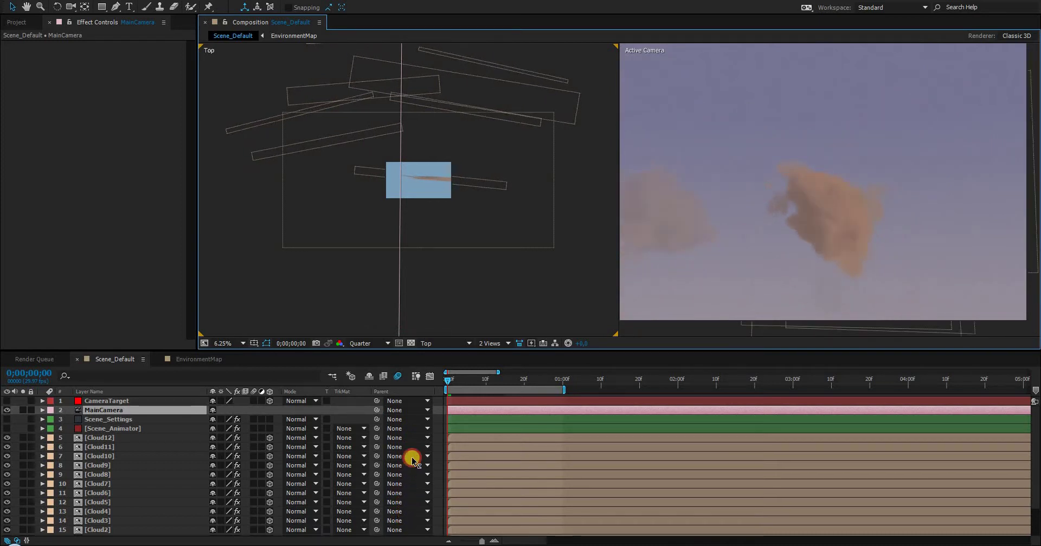
left_click_drag(412, 460, 437, 273)
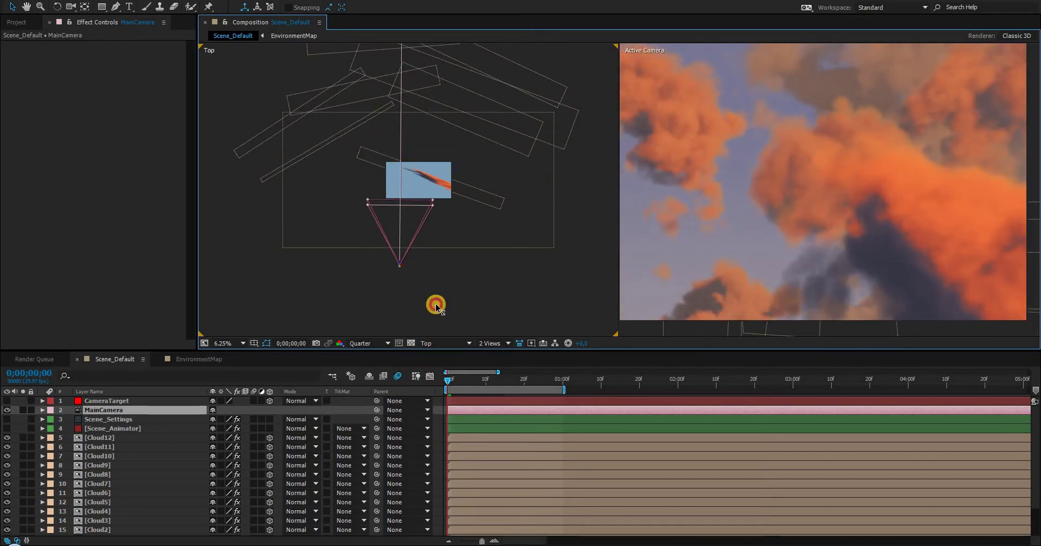
left_click_drag(436, 306, 398, 315)
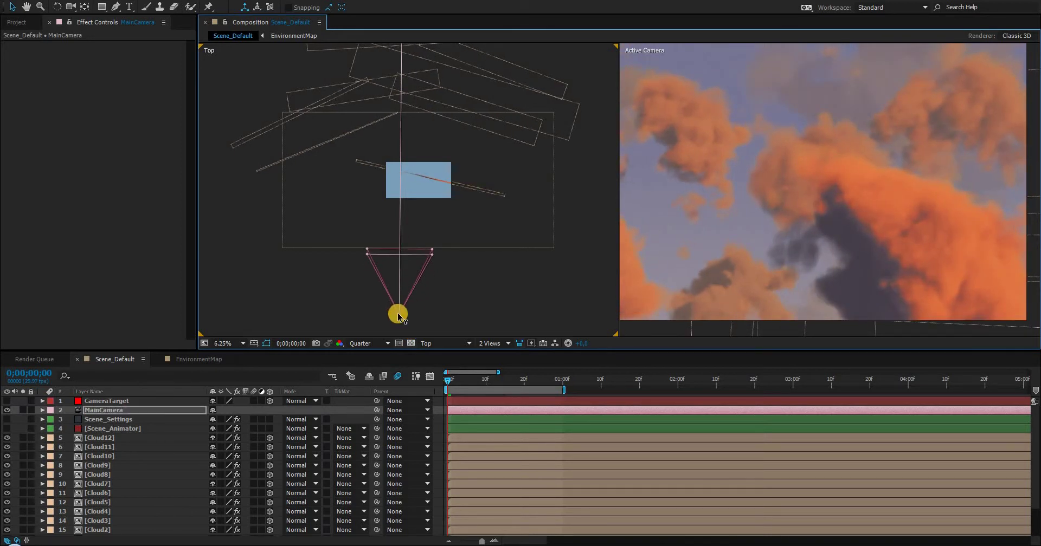
mouse_move(407, 277)
left_mouse_down()
mouse_move(410, 203)
mouse_move(386, 400)
mouse_move(400, 271)
mouse_move(395, 388)
mouse_move(398, 302)
left_mouse_up()
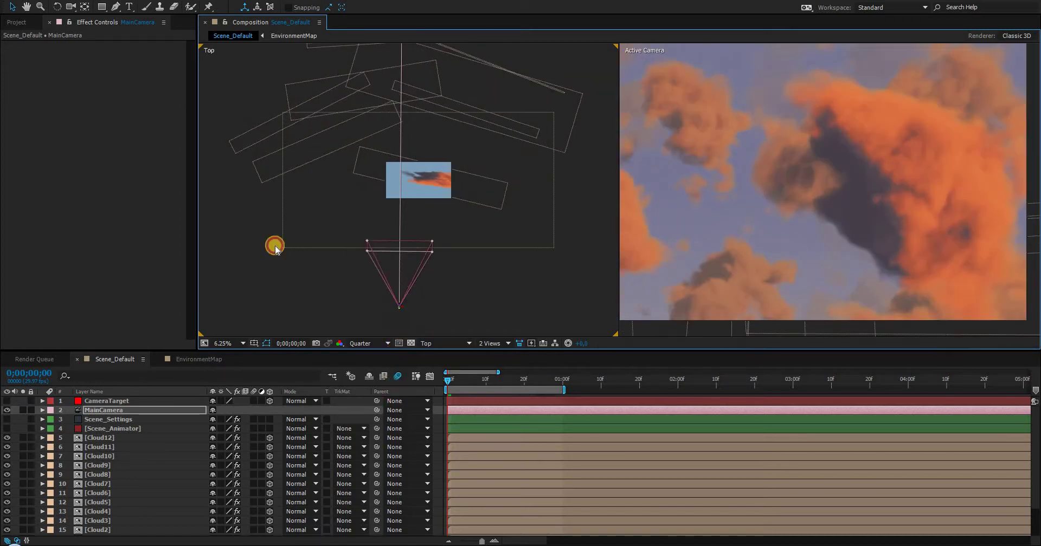
Step: Select Scene_Settings, collapse BlendTo_BackLight, and examine the OpacityControlMax and OpacityControlMin sliders before collapsing them
left_click(108, 421)
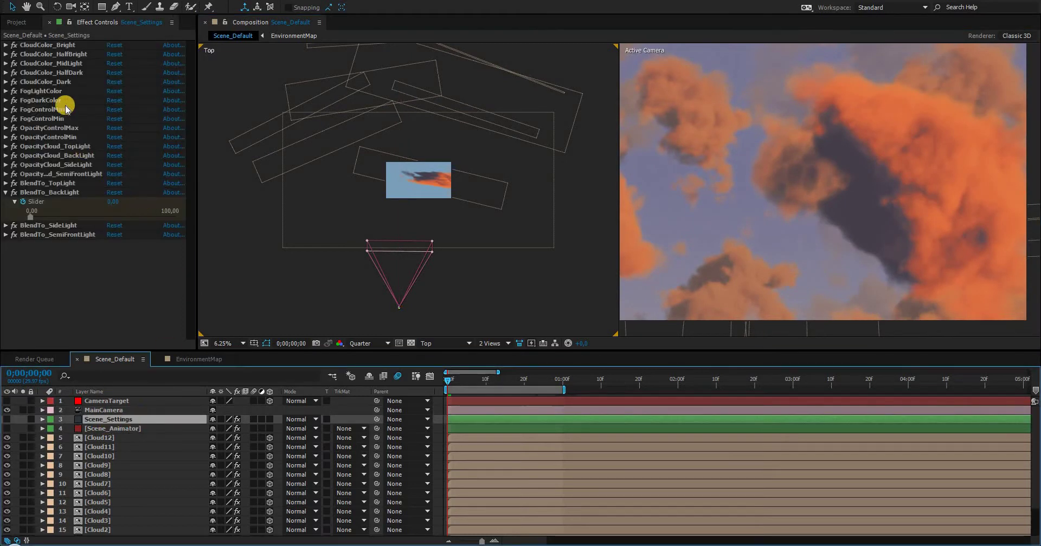
left_click(5, 193)
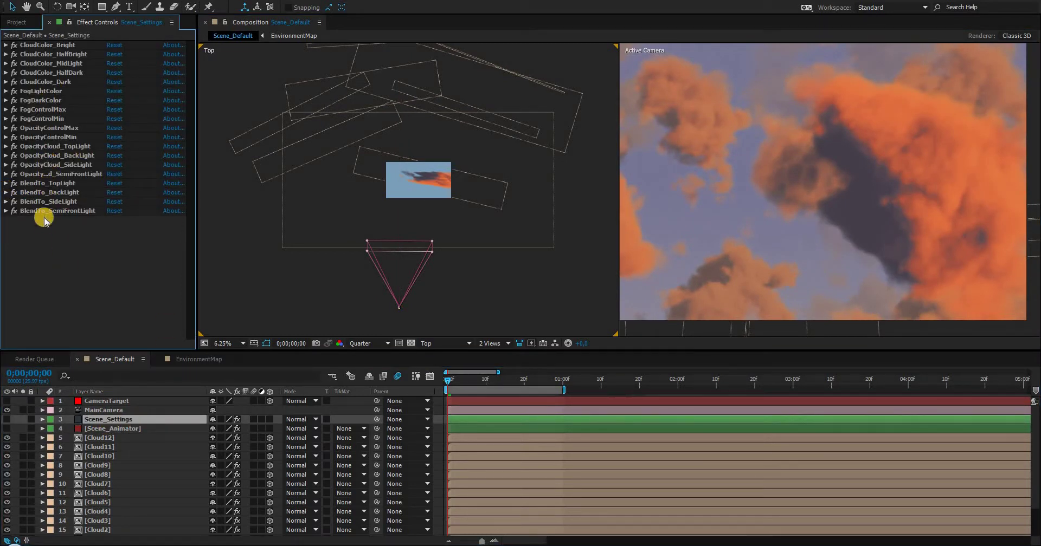
left_click(41, 137)
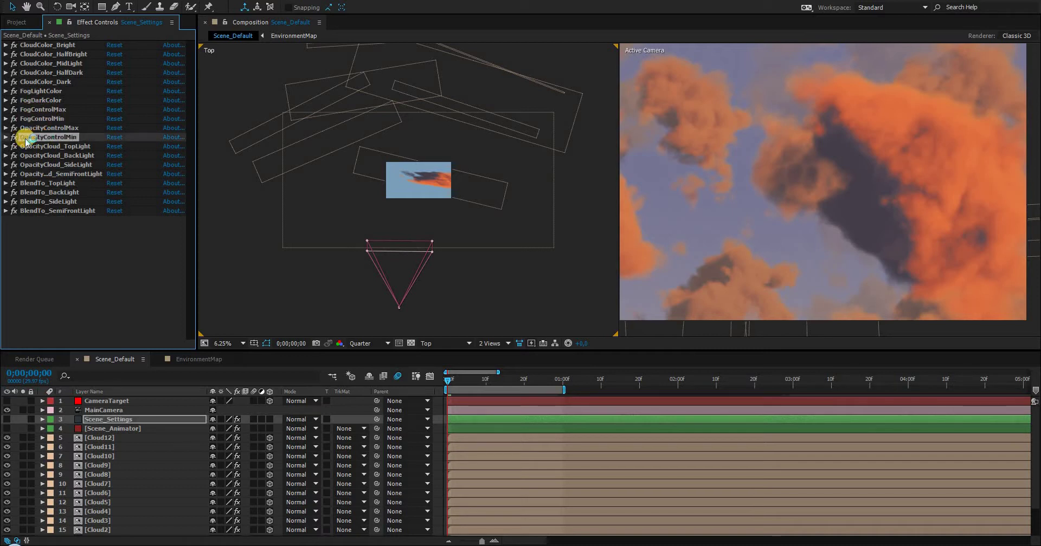
left_click(63, 128)
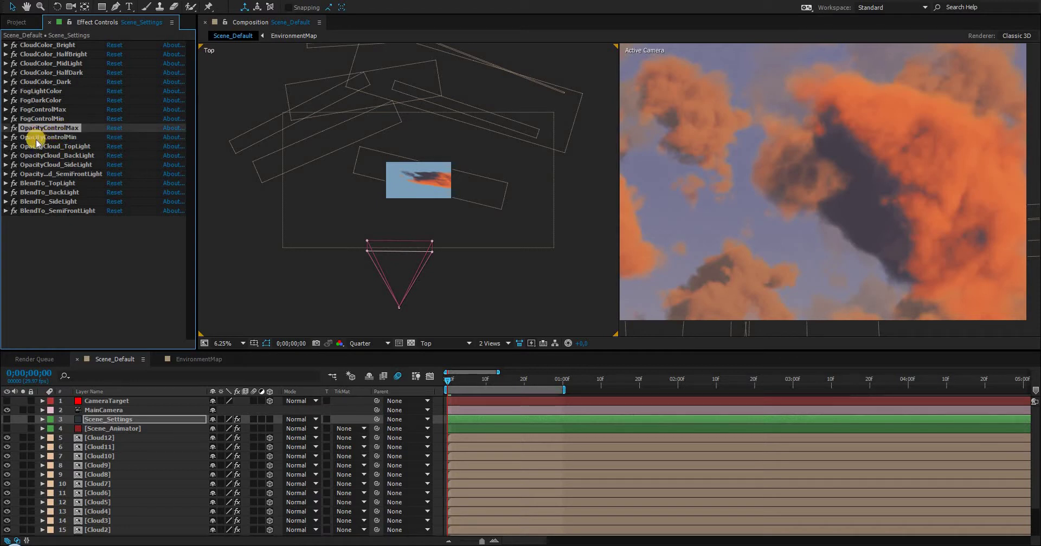
left_click(10, 137)
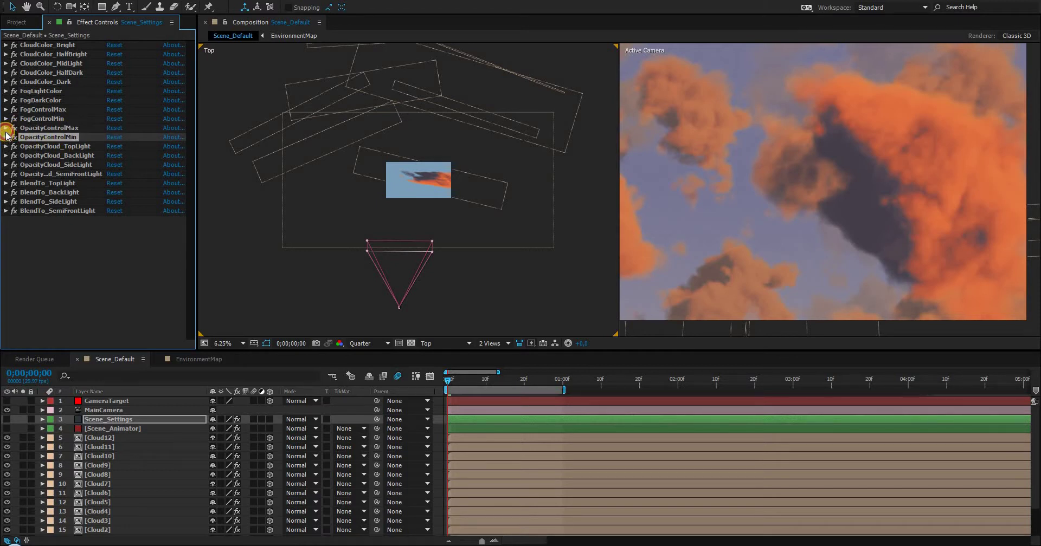
left_click(5, 137)
left_click(5, 128)
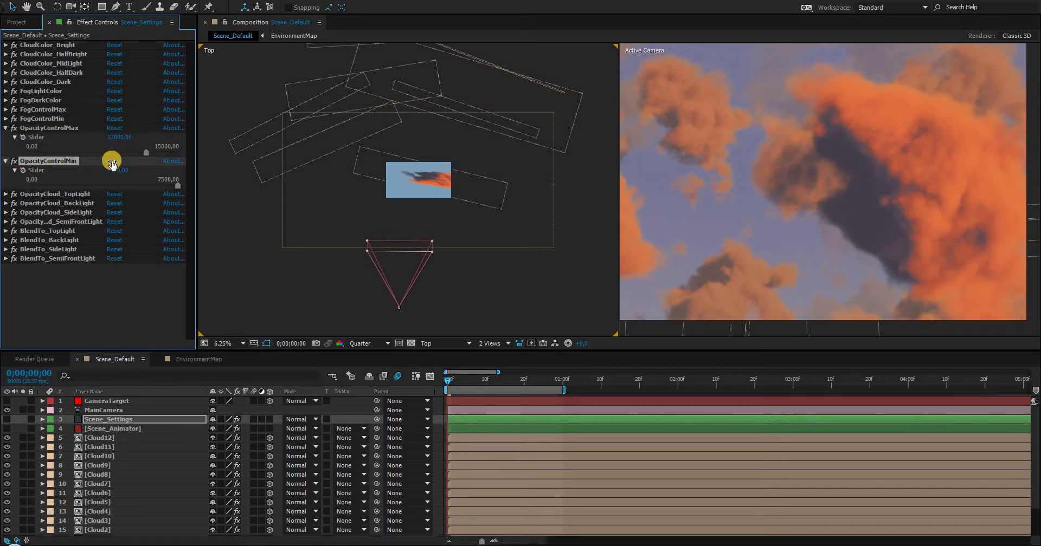
left_click(5, 128)
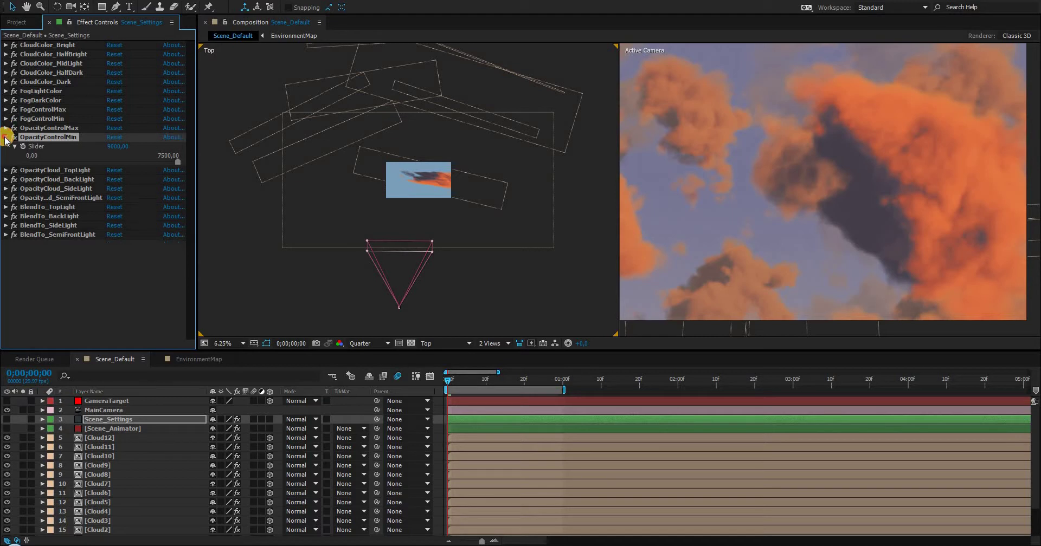
left_click(5, 137)
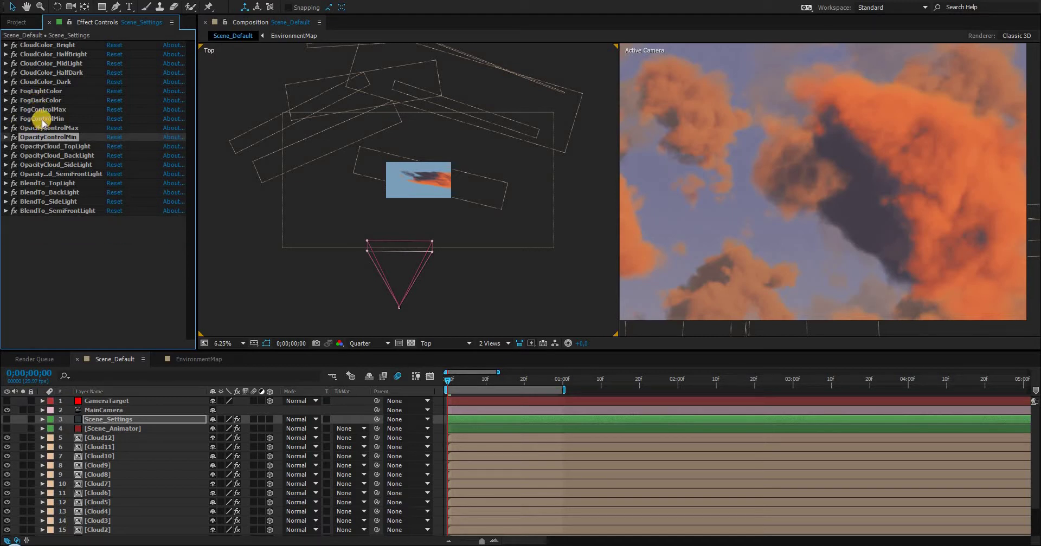
Step: Expand FogControlMax and FogControlMin to examine the sliders that set the fog range
left_click(39, 111)
left_click(40, 119)
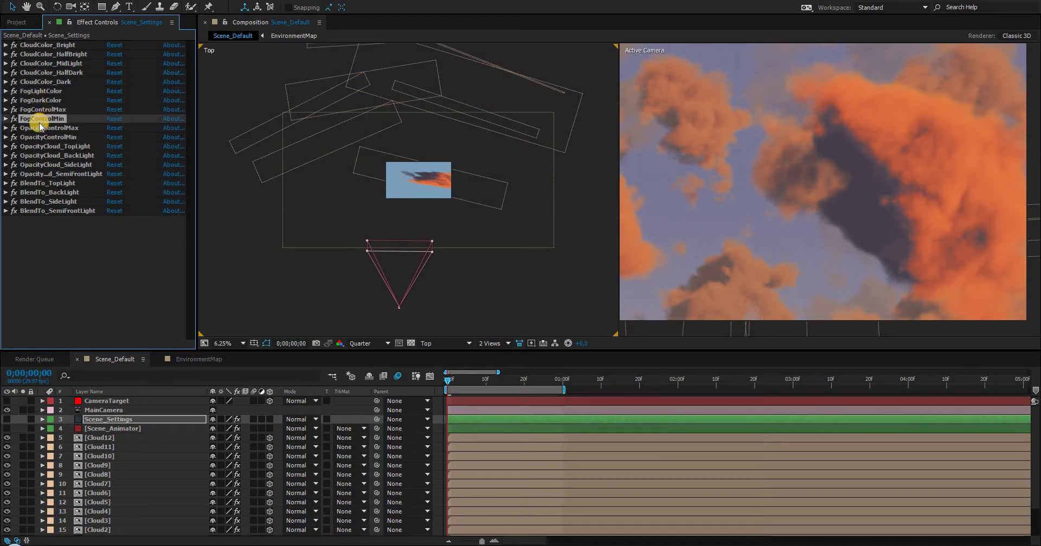
left_click(5, 118)
left_click(5, 110)
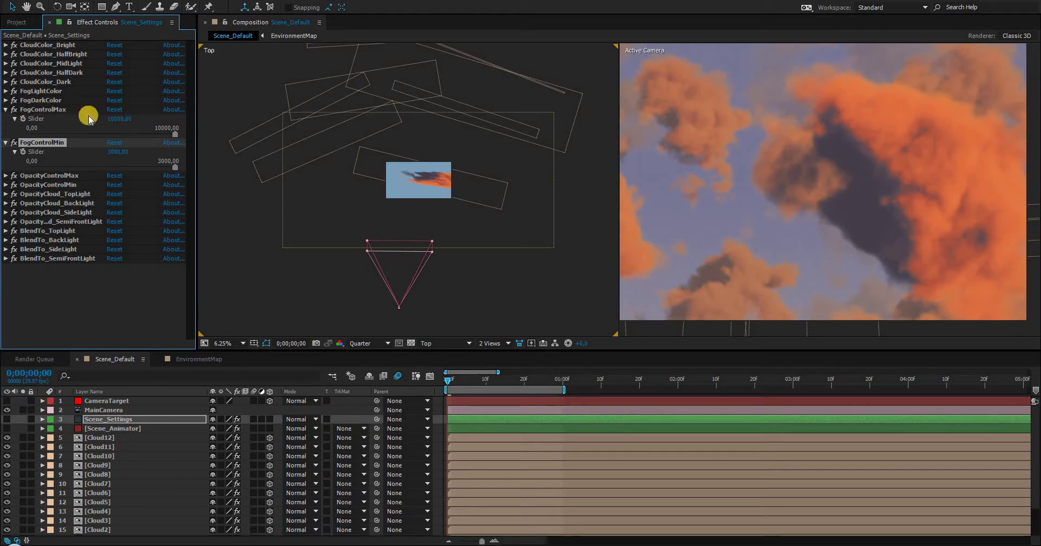
left_click_drag(120, 124, 106, 122)
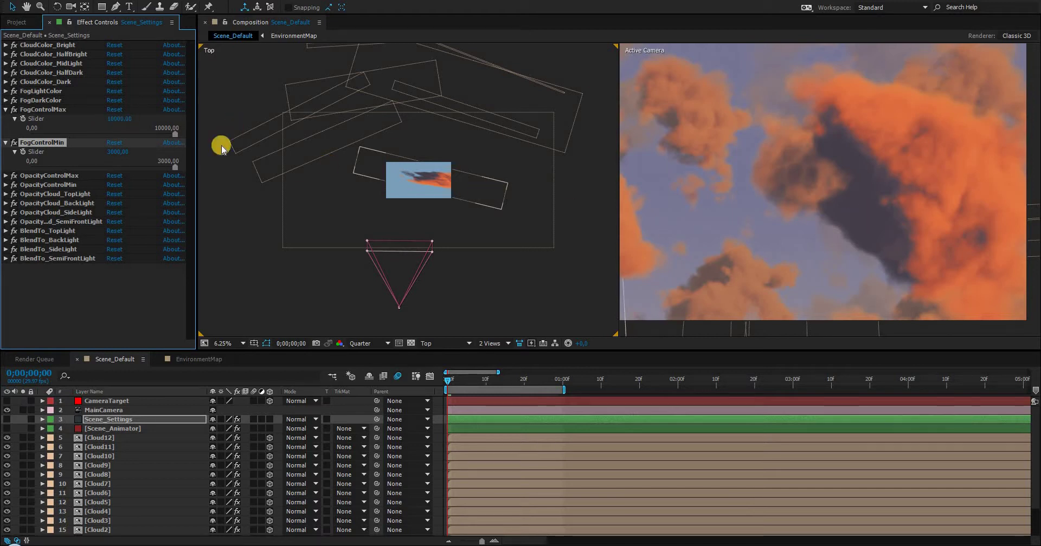
Step: Expand FogLightColor and FogDarkColor to examine the fog colors, and collapse FogDarkColor
left_click(42, 95)
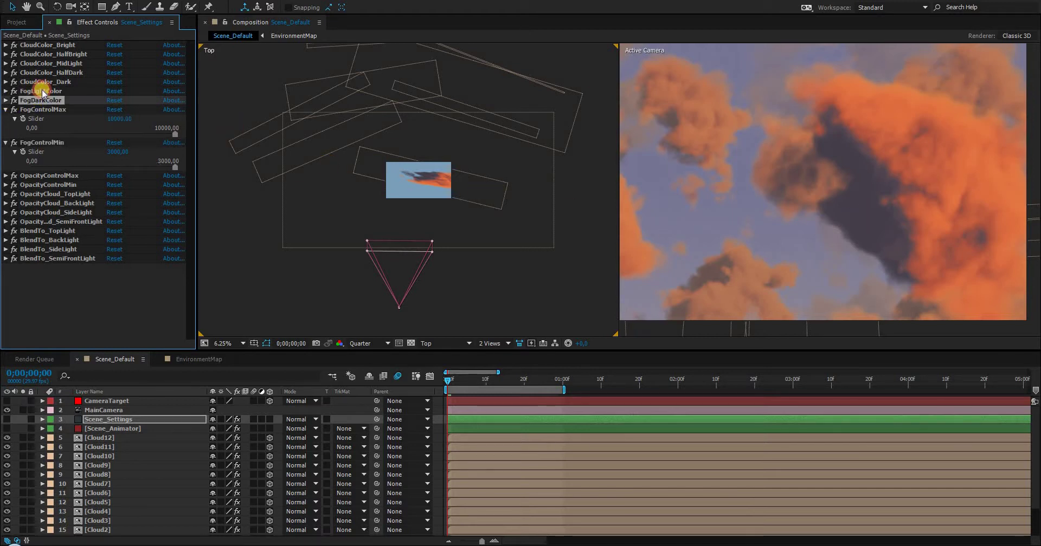
left_click(5, 91)
left_click(5, 109)
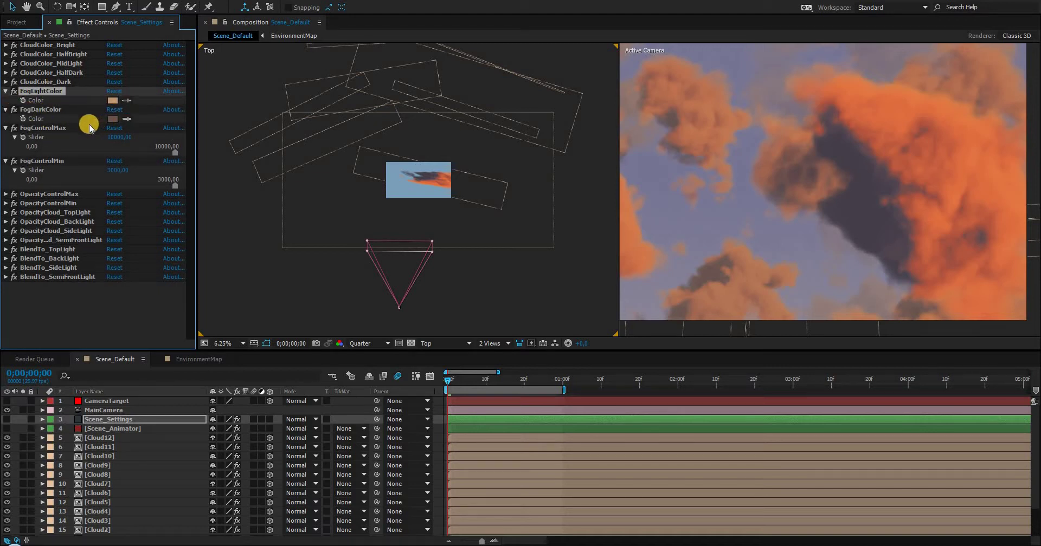
left_click(44, 109)
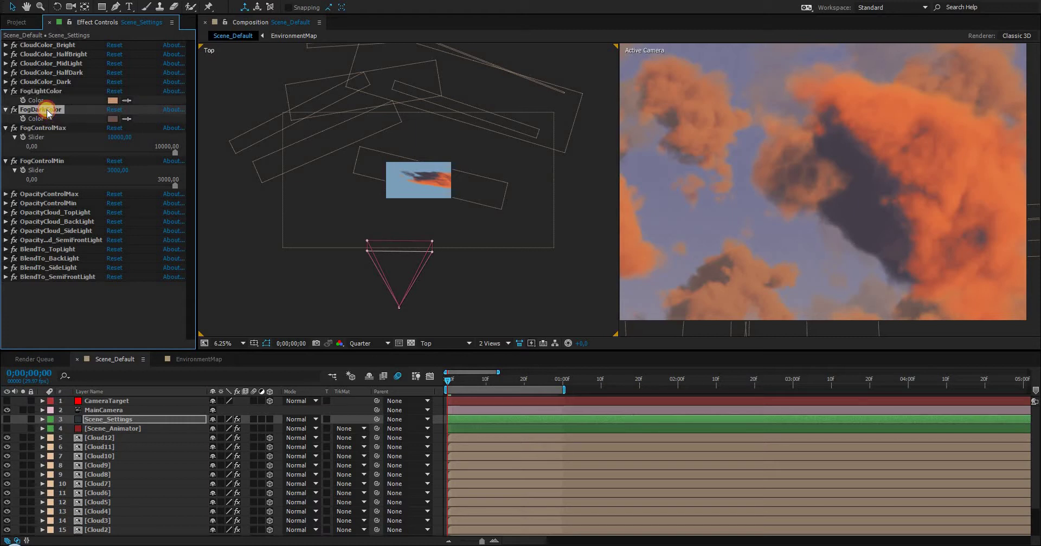
left_click(6, 110)
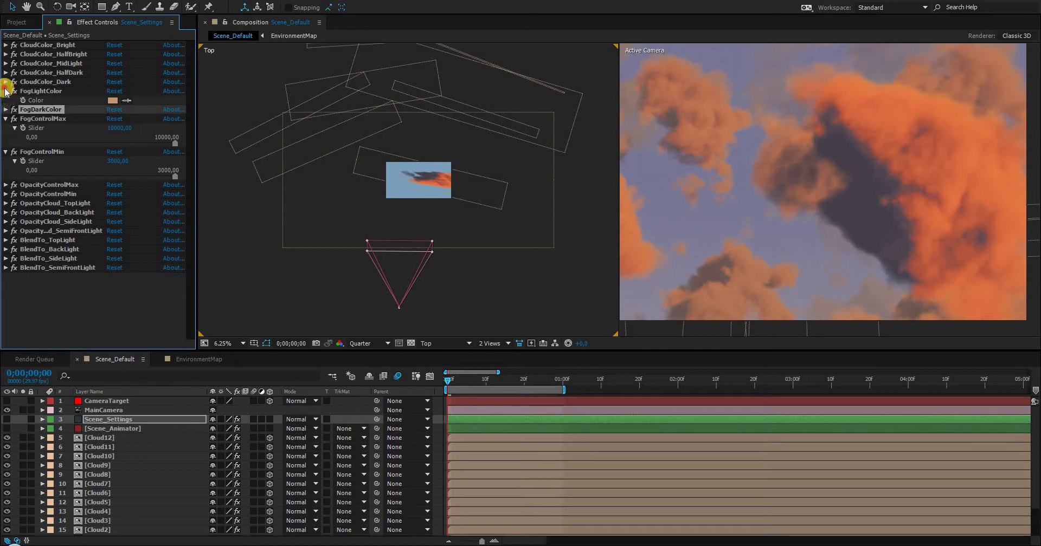
Step: Collapse the FogLightColor control and duplicate the Cloud12 layer
left_click(6, 91)
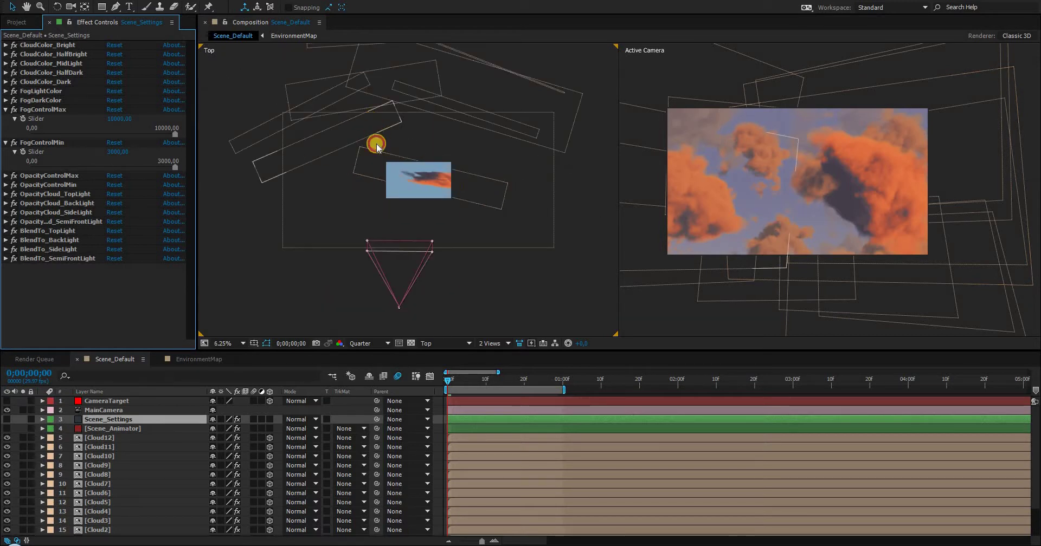
left_click(369, 131)
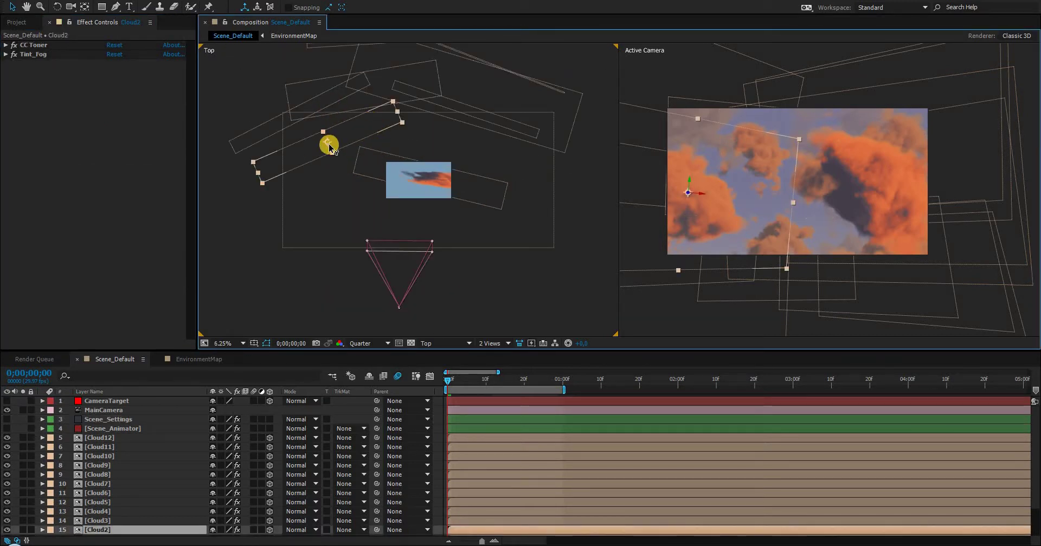
left_click(143, 439)
key("ctrl+d")
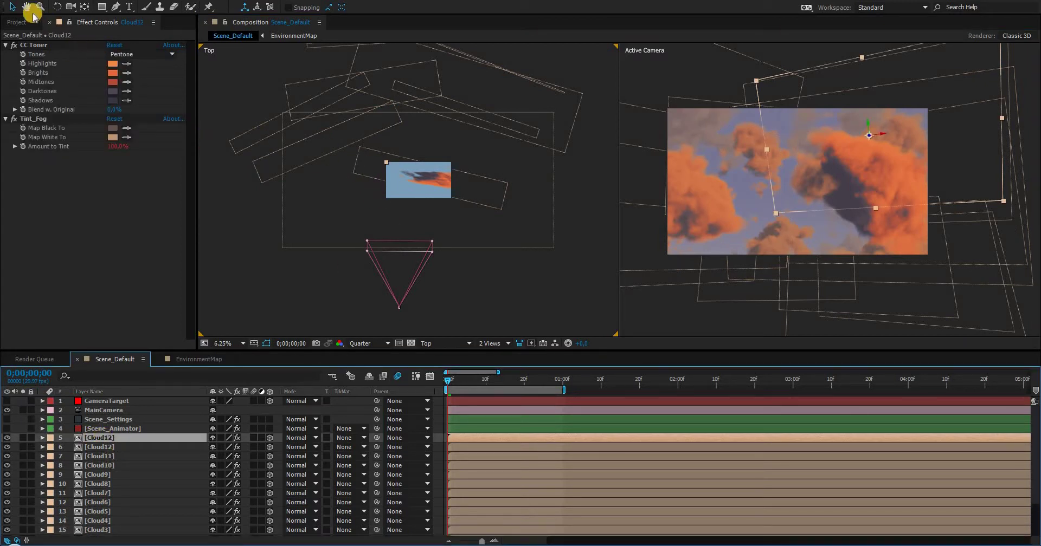
Step: Move the duplicated Cloud12 layer in the Top view to the gap between the middle and farthest clouds, slightly left of the camera axis
key("comma")
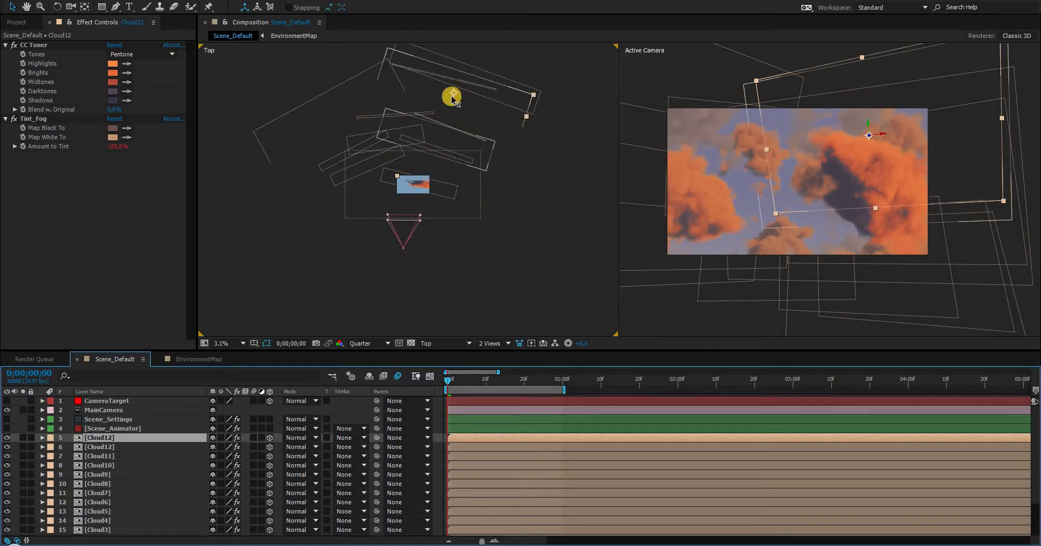
left_click_drag(453, 116, 263, 74)
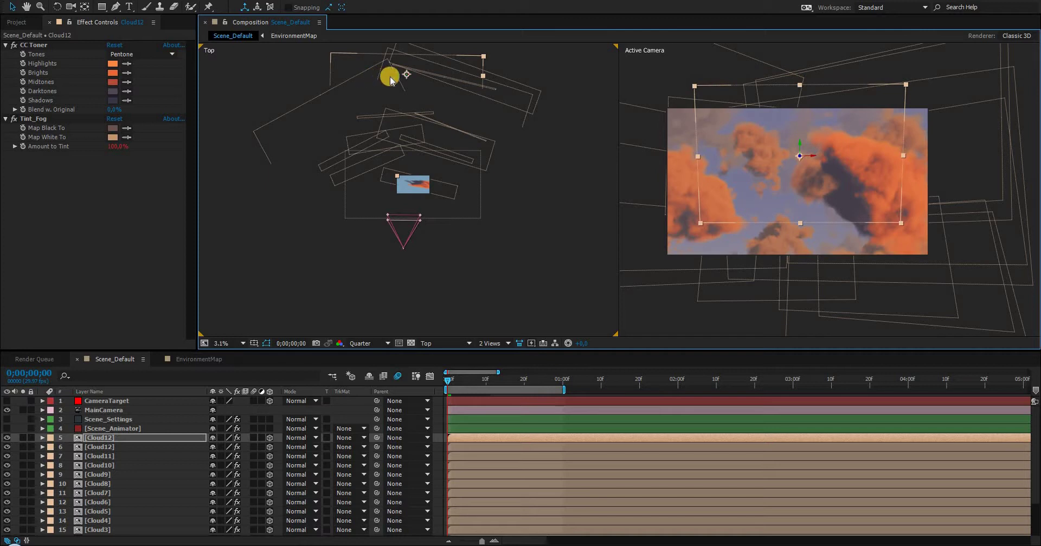
left_click_drag(403, 102, 493, 94)
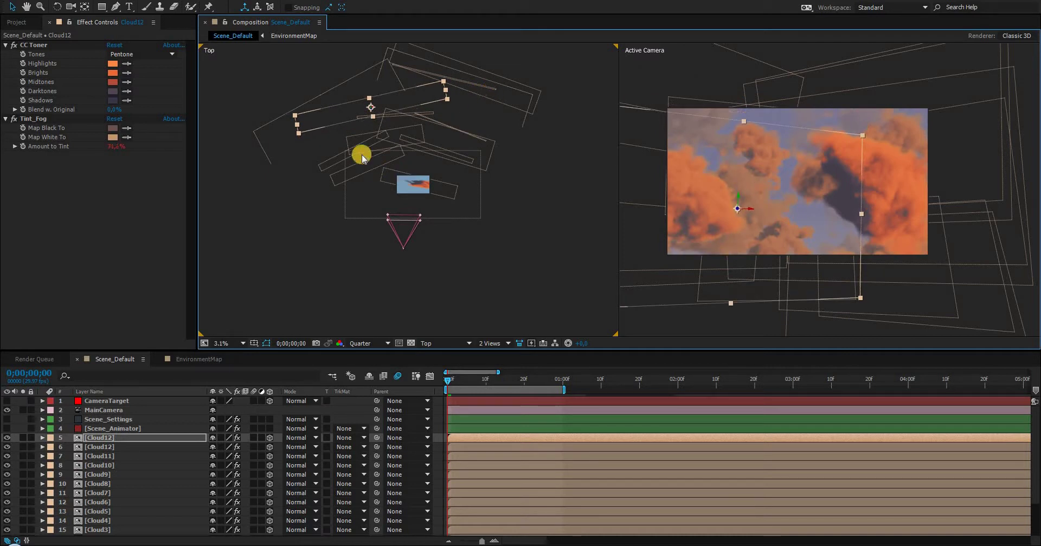
Step: Move MainCamera slightly closer to the clouds in the Top view and shift Cloud2 toward the camera axis
left_click(399, 233)
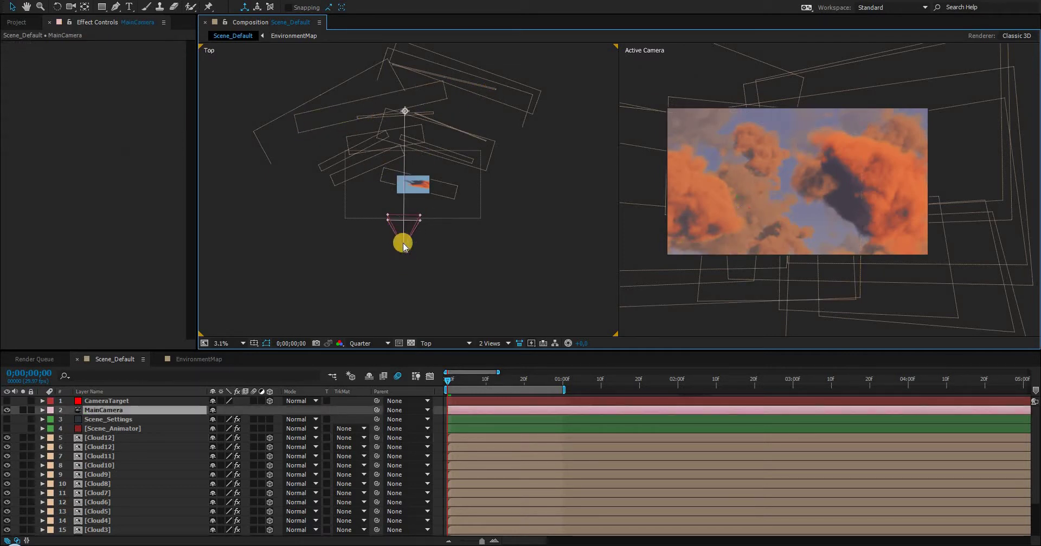
mouse_move(403, 245)
left_mouse_down()
mouse_move(406, 172)
mouse_move(402, 242)
mouse_move(407, 219)
mouse_move(406, 233)
left_mouse_up()
left_click(399, 154)
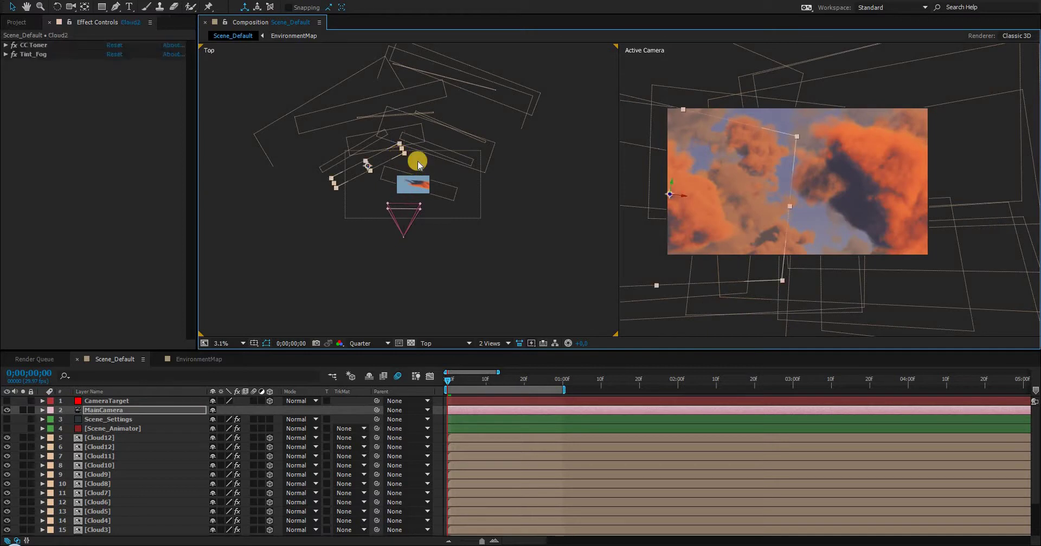
left_click(373, 165)
mouse_move(391, 165)
left_mouse_down()
mouse_move(425, 172)
mouse_move(350, 168)
mouse_move(397, 174)
left_mouse_up()
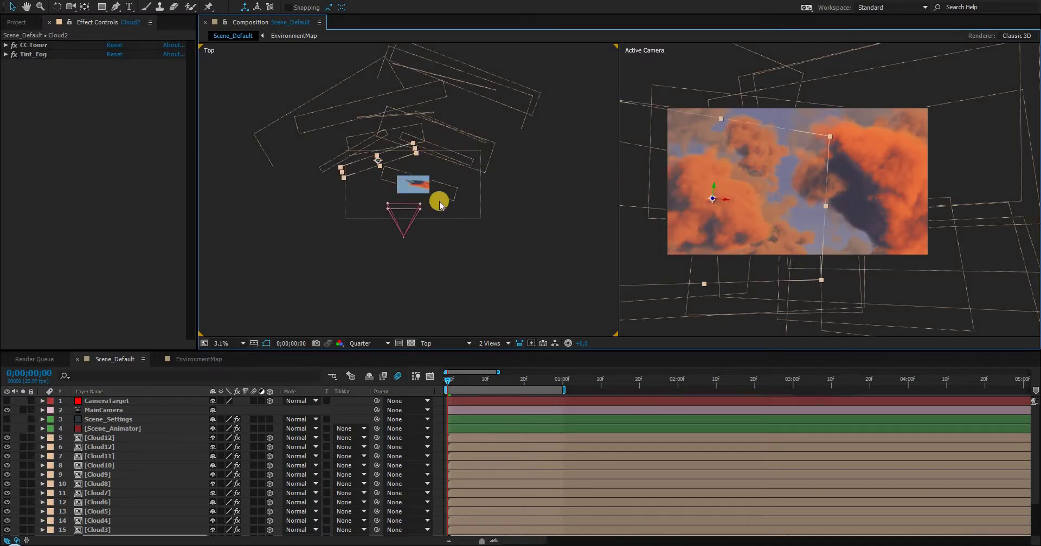
Step: Select Cloud5, and move MainCamera around in the Top view to check the cloud layers, leaving it slightly further left
left_click(429, 105)
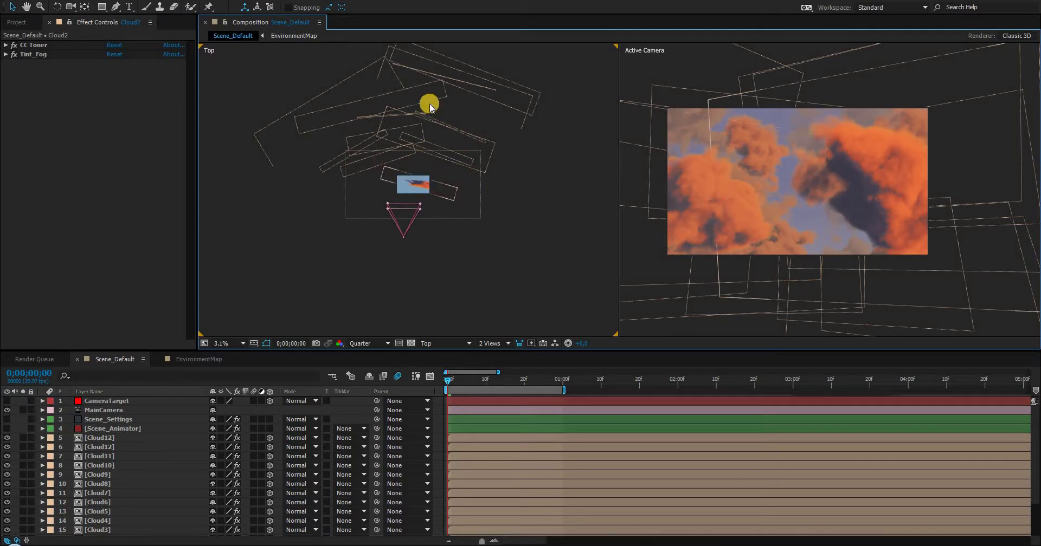
left_click(414, 180)
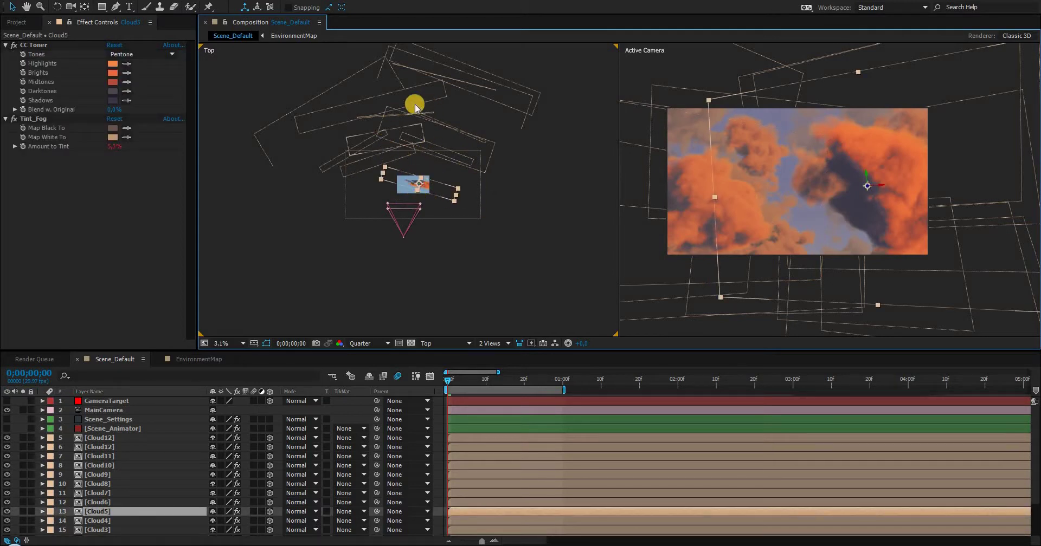
left_click(404, 237)
left_click_drag(405, 237, 405, 258)
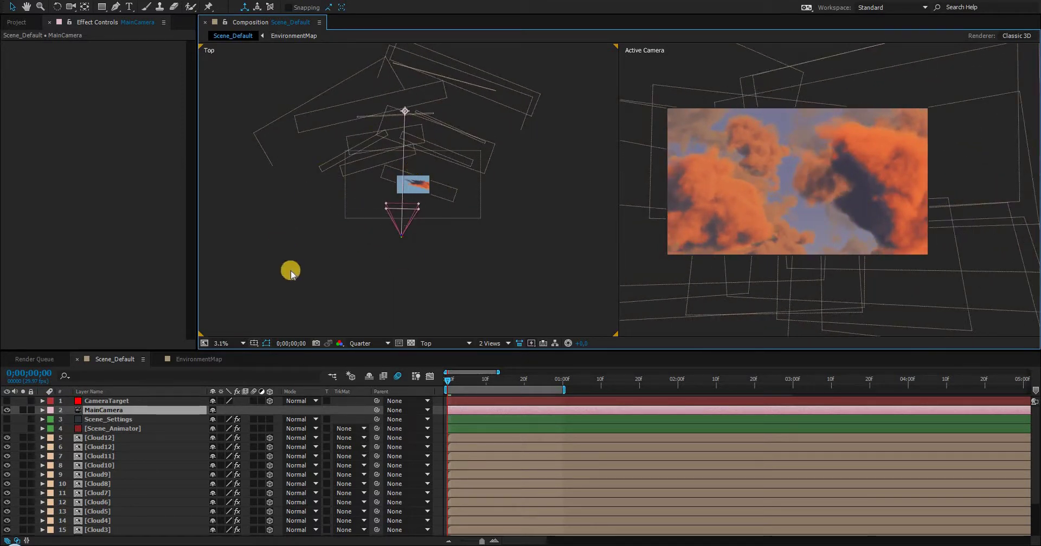